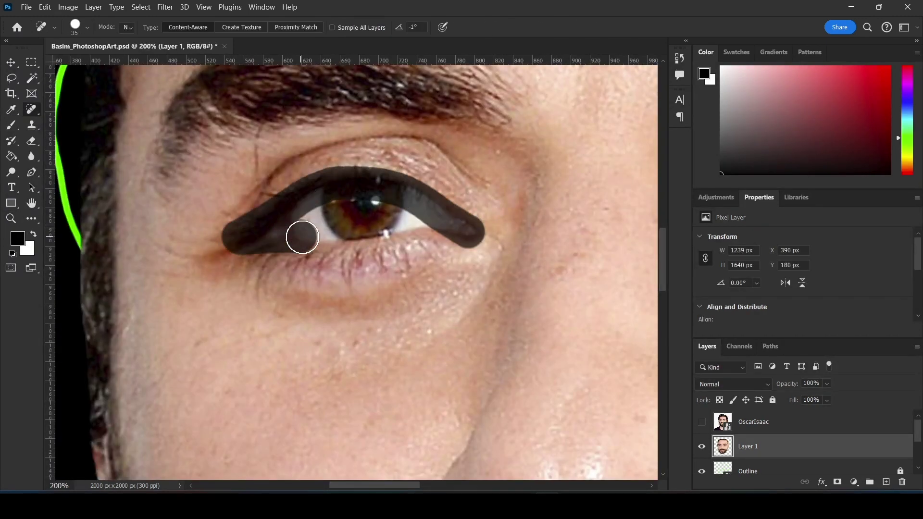
Heal the first eye into blank skin and content-aware fill its lassoed eyebrow.
left_click_drag(302, 237, 303, 237)
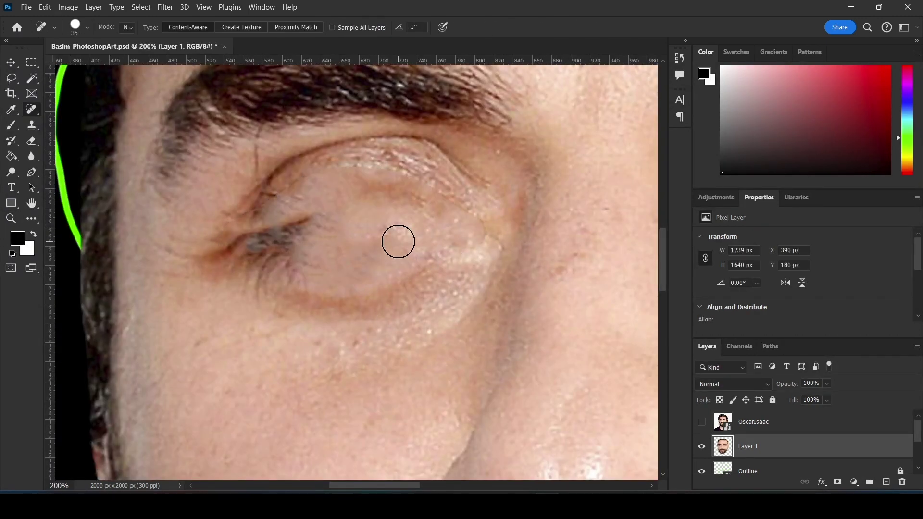
left_click_drag(474, 181, 371, 140)
left_click_drag(272, 192, 212, 255)
left_click_drag(324, 280, 288, 216)
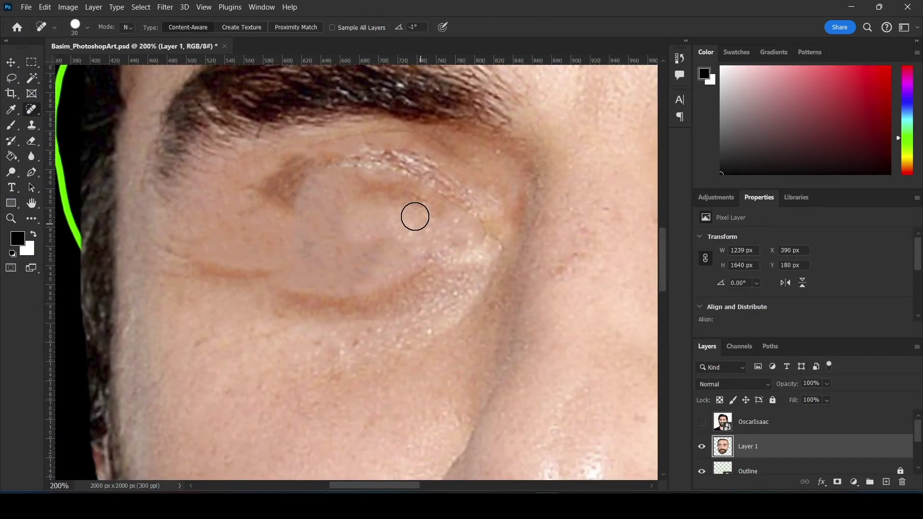
left_click_drag(457, 164, 269, 183)
scroll(255, 276, "up", 3)
key("l")
mouse_move(262, 152)
left_mouse_down()
mouse_move(255, 291)
mouse_move(263, 152)
left_mouse_up()
left_click(45, 7)
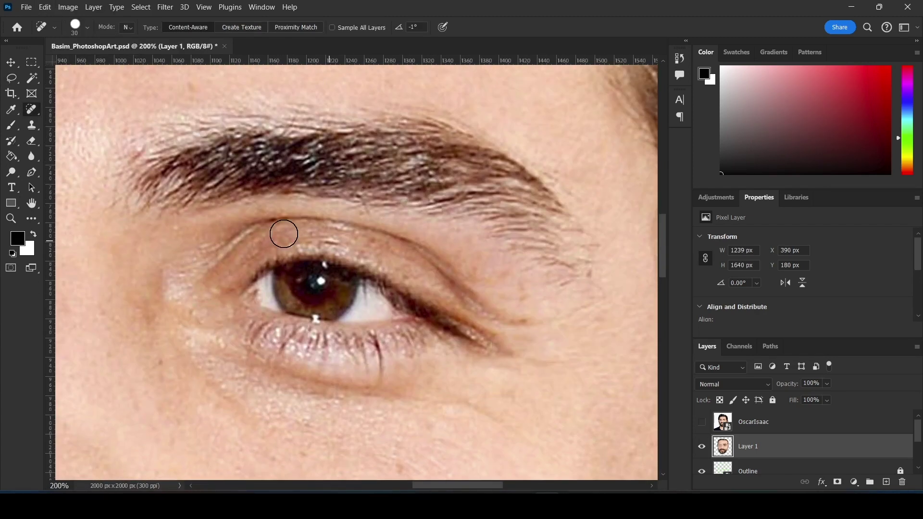
Heal the second eye and content-aware fill the second eyebrow with skin.
left_click_drag(284, 234, 421, 293)
left_click_drag(257, 219, 526, 318)
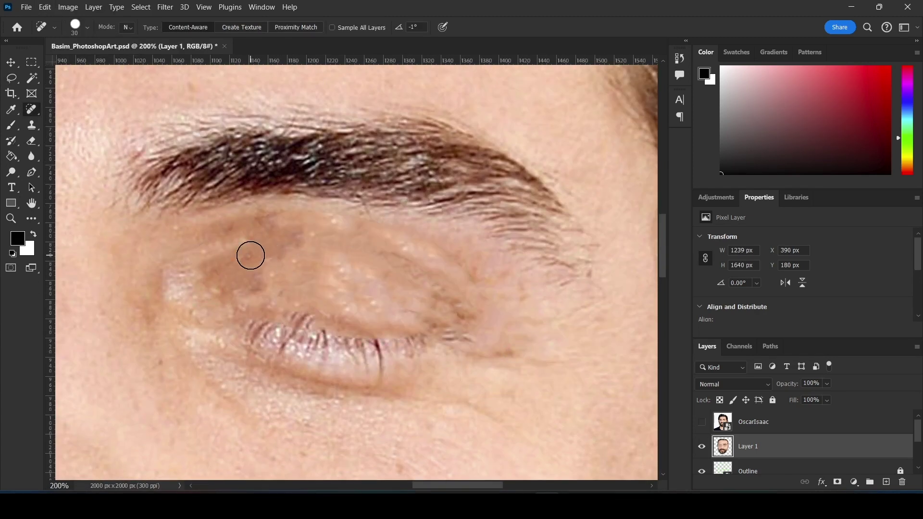
left_click_drag(463, 315, 278, 333)
scroll(243, 298, "up", 3)
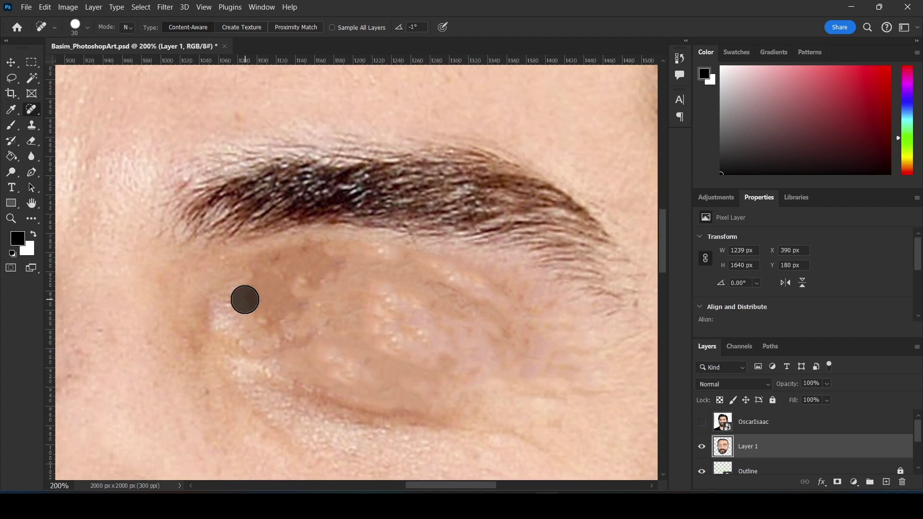
key("l")
mouse_move(150, 178)
left_mouse_down()
mouse_move(553, 321)
mouse_move(150, 177)
left_mouse_up()
key("shift+F5")
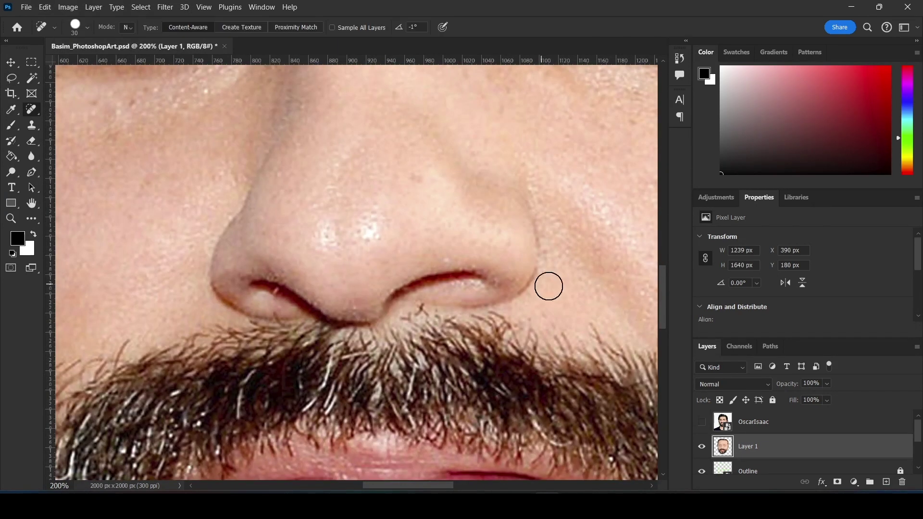
Spot-heal the nostril shading and the dark crease between the lips.
left_click_drag(427, 265, 515, 272)
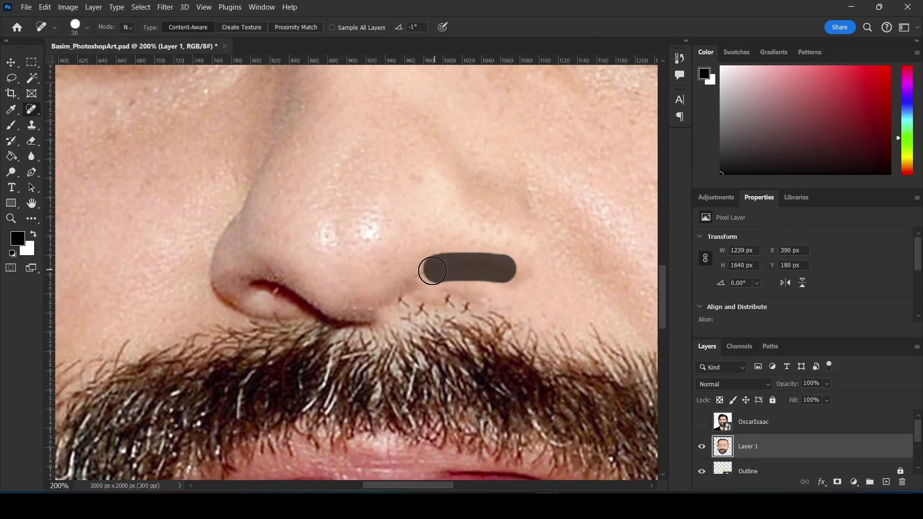
left_click_drag(254, 279, 358, 326)
left_click_drag(300, 299, 306, 305)
left_click(524, 292)
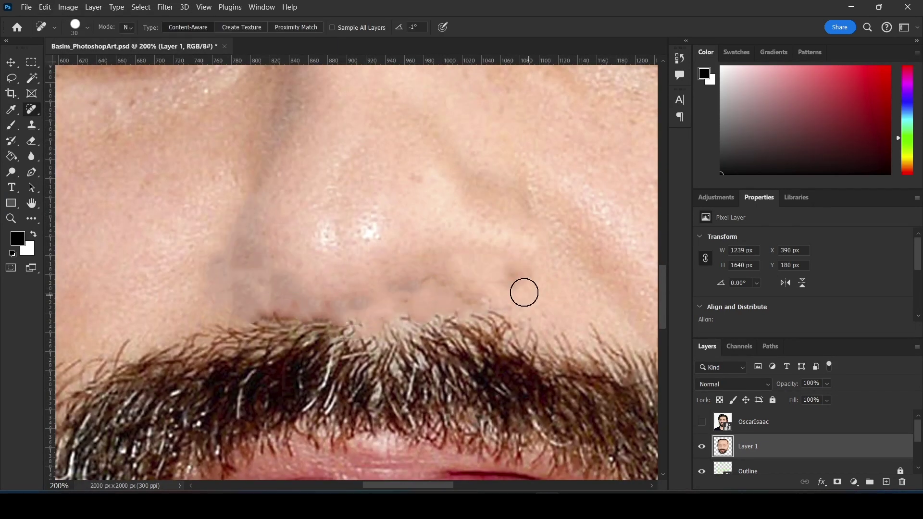
scroll(335, 282, "down", 5)
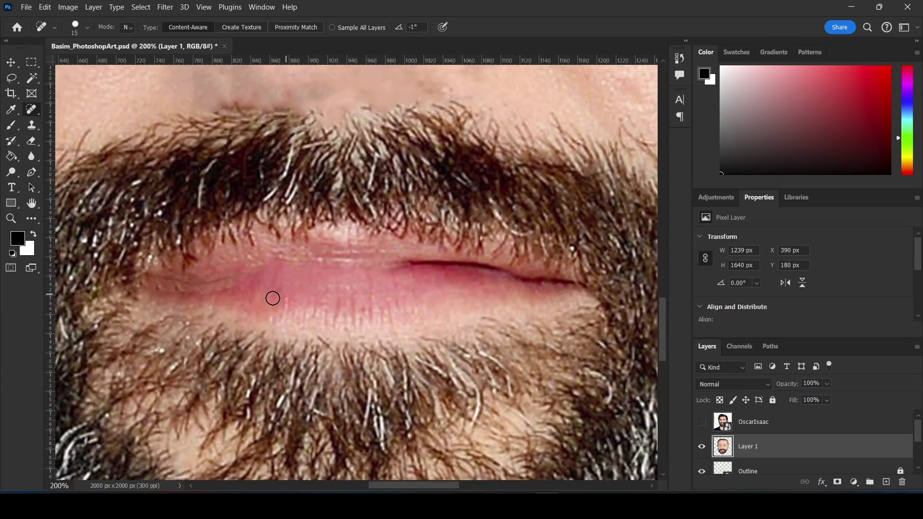
left_click_drag(415, 262, 511, 280)
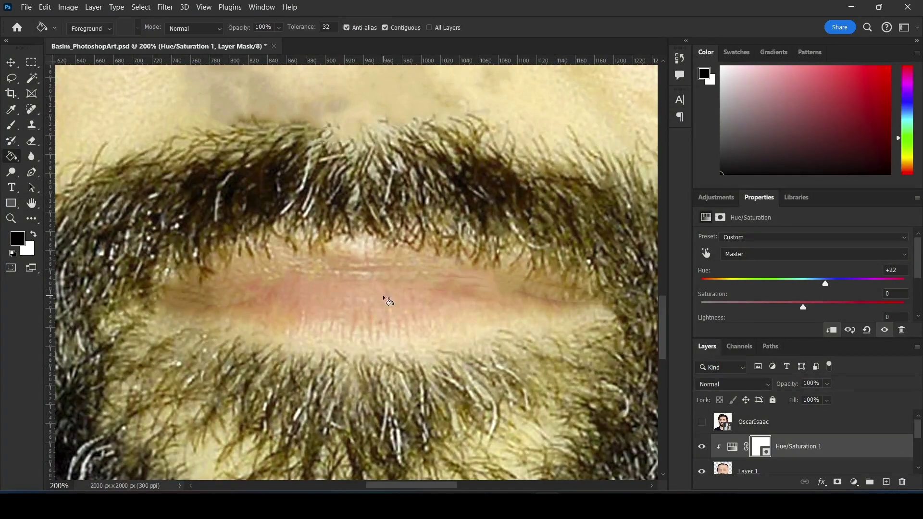
Mask the Hue/Saturation adjustment, paint it onto the lips and brighten the skin tone.
key("ctrl+i")
key("b")
key("x")
left_click_drag(286, 291, 565, 307)
mouse_move(825, 283)
left_mouse_down()
mouse_move(816, 283)
mouse_move(822, 311)
left_mouse_up()
scroll(803, 289, "down", 1)
Merge the colour adjustment layer down into the face layer.
key("ctrl+0")
key("v")
key("x")
right_click(799, 450)
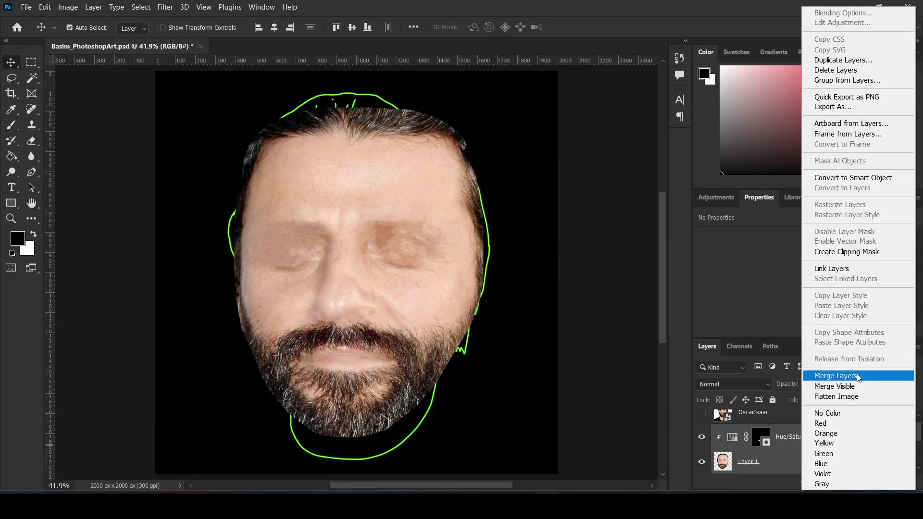
left_click(817, 375)
Spot-heal the hair off the left and right hairline.
key("ctrl+1")
key("j")
left_click_drag(385, 87, 562, 175)
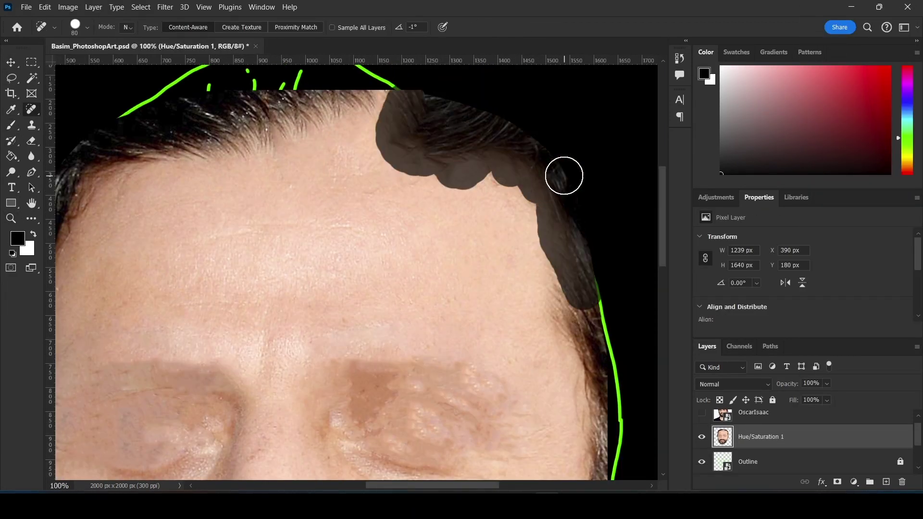
left_click_drag(591, 255, 481, 129)
scroll(480, 128, "left", 5)
key("bracketright")
key("bracketright")
key("bracketright")
left_click_drag(365, 159, 278, 314)
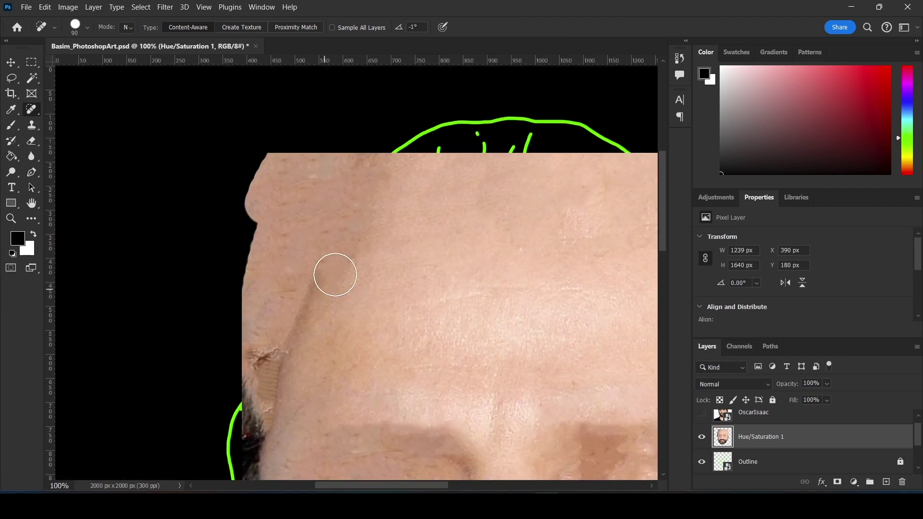
scroll(326, 355, "down", 3)
scroll(241, 380, "down", 3)
scroll(192, 337, "right", 5)
left_click_drag(401, 308, 434, 375)
Lasso a rounded face shape and remove the squared-off edges.
key("ctrl+minus")
key("l")
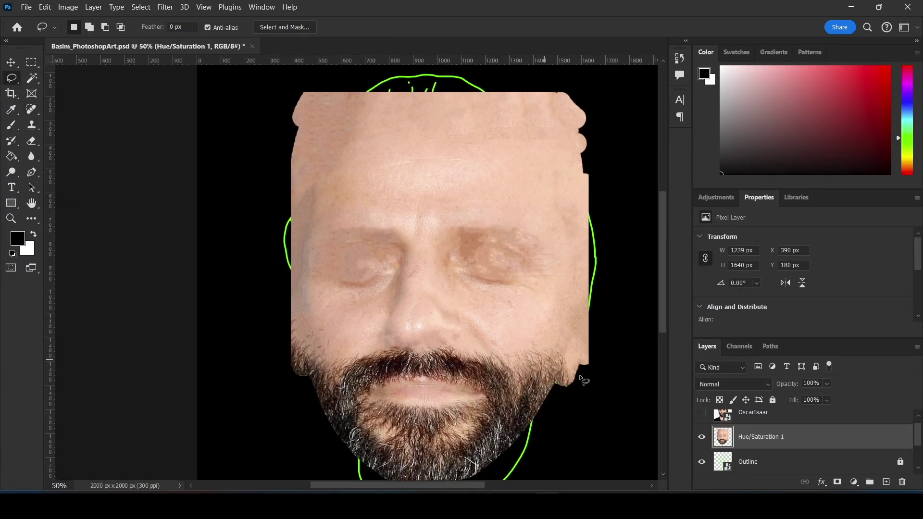
left_click_drag(298, 342, 552, 379)
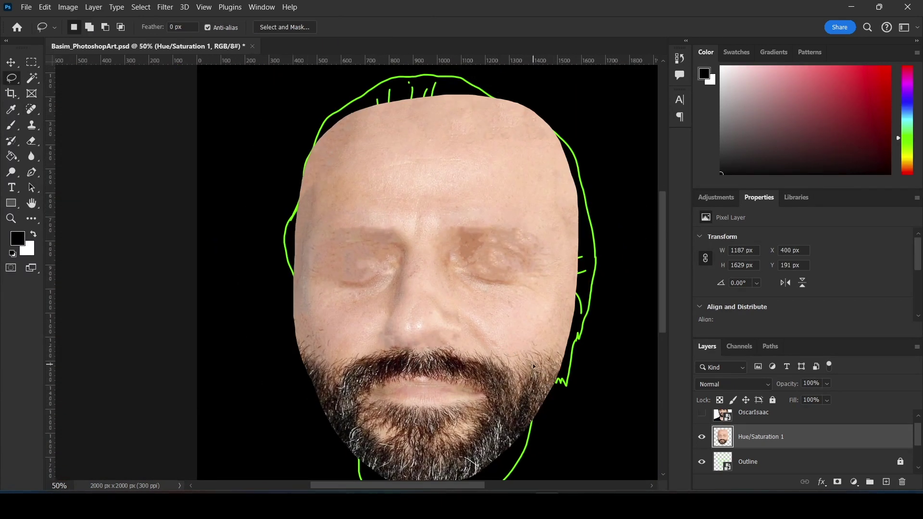
key("v")
Scale the face layer to about 78.6% and center it inside the outline.
key("ctrl+t")
left_click_drag(577, 92, 530, 134)
left_click_drag(519, 299, 499, 299)
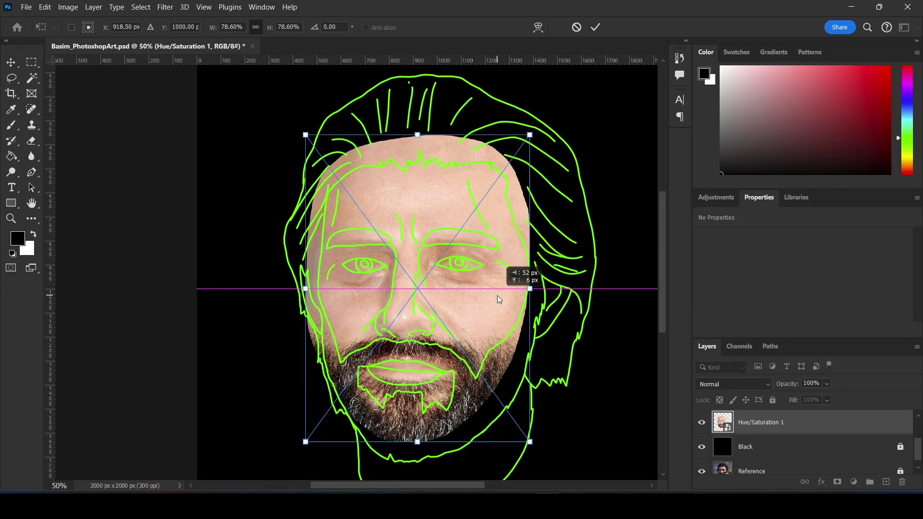
Apply the resize, then liquify the jaw, chin, temples and head top onto the outline.
key("Return")
key("ctrl+shift+x")
scroll(412, 412, "up", 2, "alt")
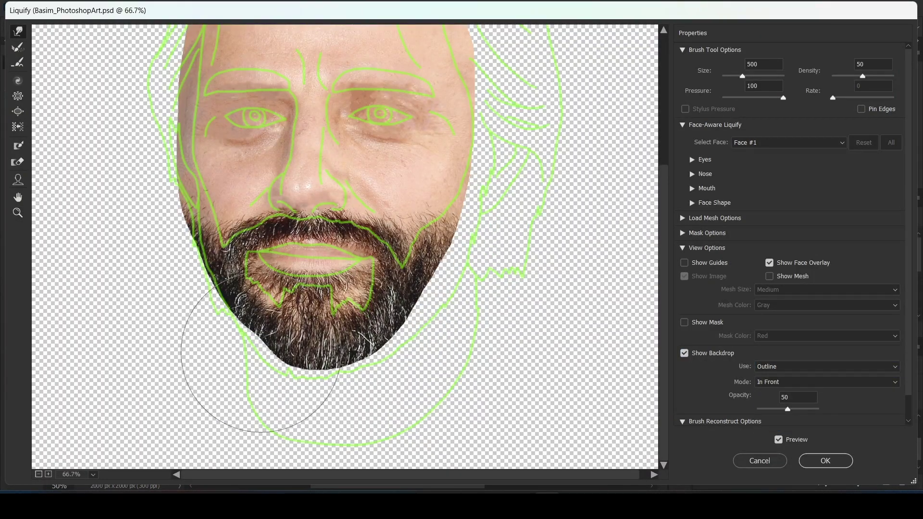
mouse_move(148, 262)
left_mouse_down()
mouse_move(422, 351)
mouse_move(249, 324)
left_mouse_up()
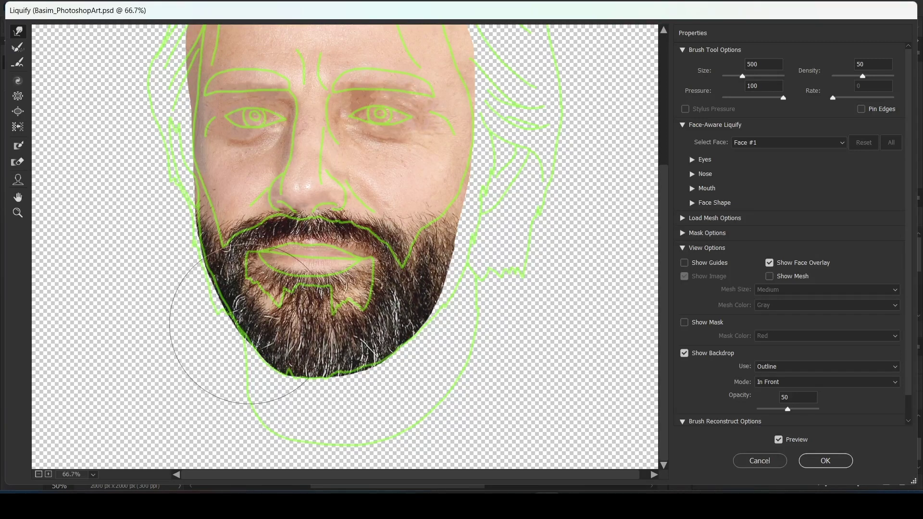
scroll(500, 272, "up", 3)
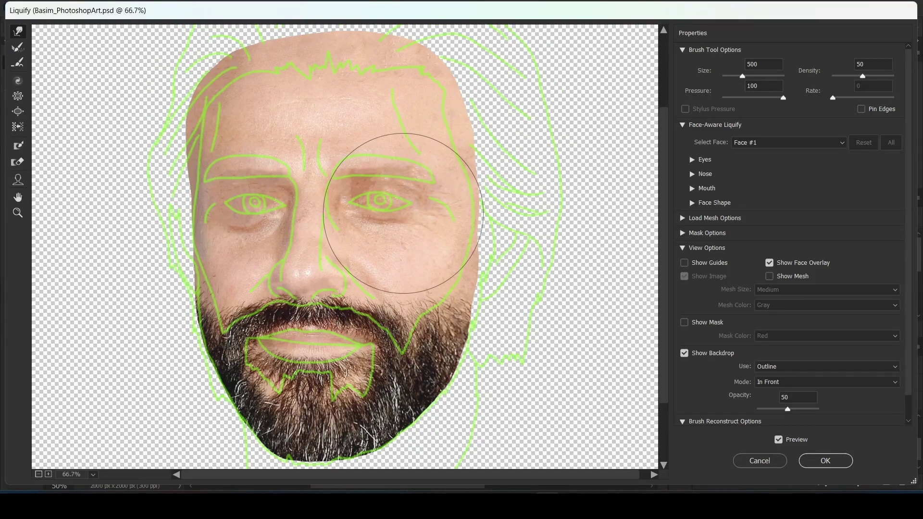
left_click_drag(402, 213, 416, 47)
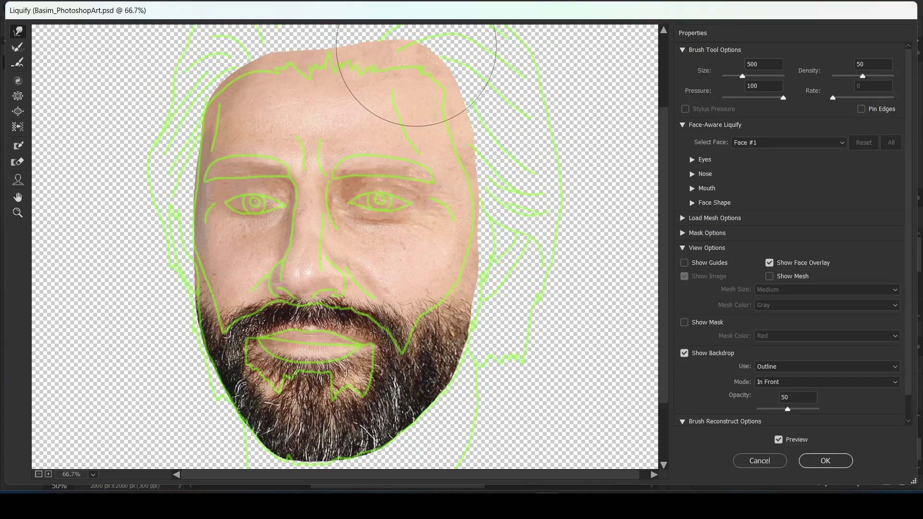
left_click_drag(333, 35, 515, 202)
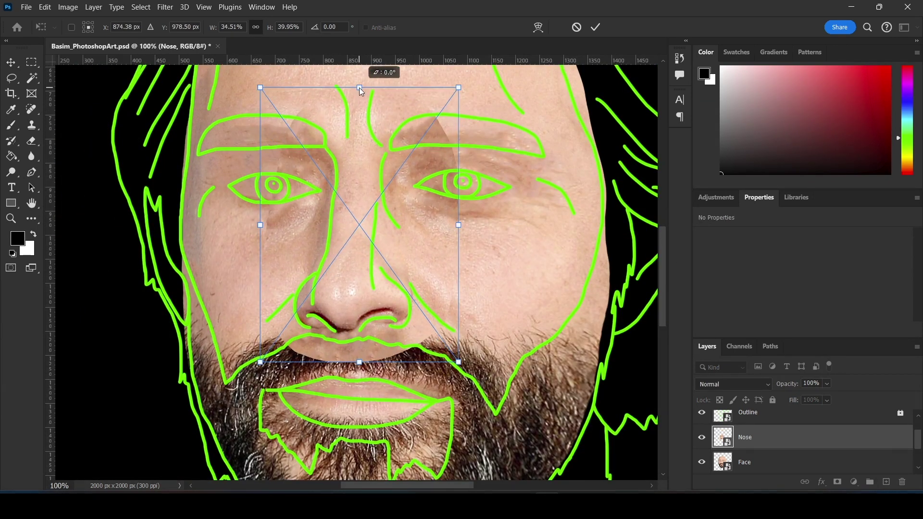
Commit the nose placement and liquify the lower nose onto its outline.
key("Return")
left_click(164, 6)
left_click(187, 96)
key("w")
left_click_drag(407, 269, 414, 284)
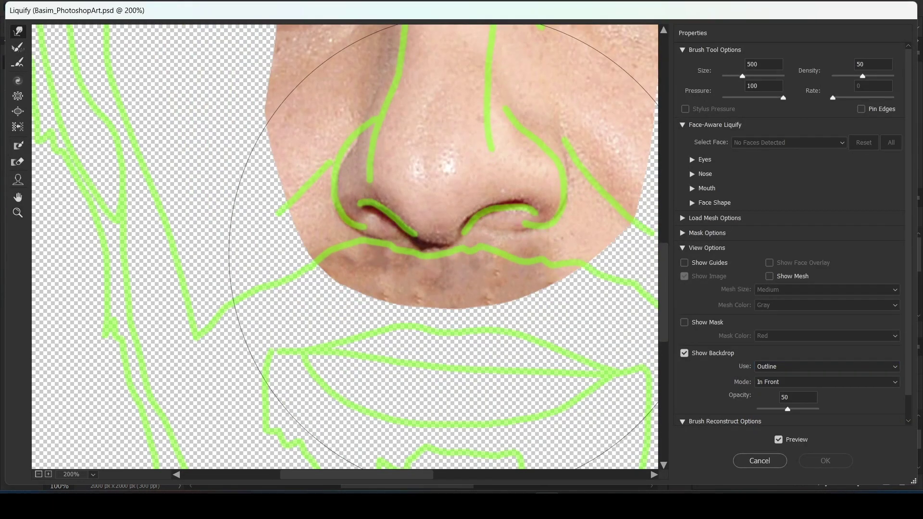
scroll(384, 118, "up", 3)
key("bracketright")
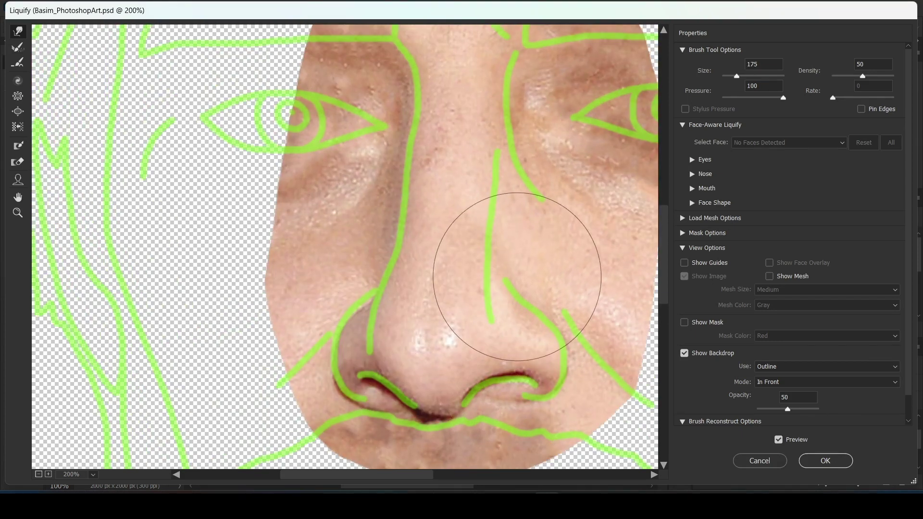
scroll(433, 258, "up", 1)
scroll(432, 258, "up", 2)
Hide the green outline and mask the nose patch edges near the eye and below.
key("ctrl+minus")
left_click(684, 354)
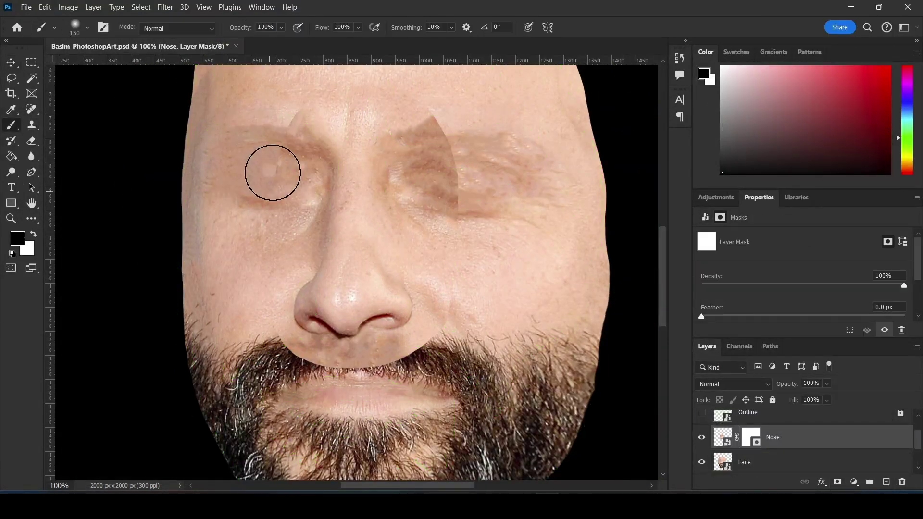
key("bracketleft")
key("bracketleft")
left_click_drag(432, 106, 454, 207)
left_click_drag(327, 346, 423, 356)
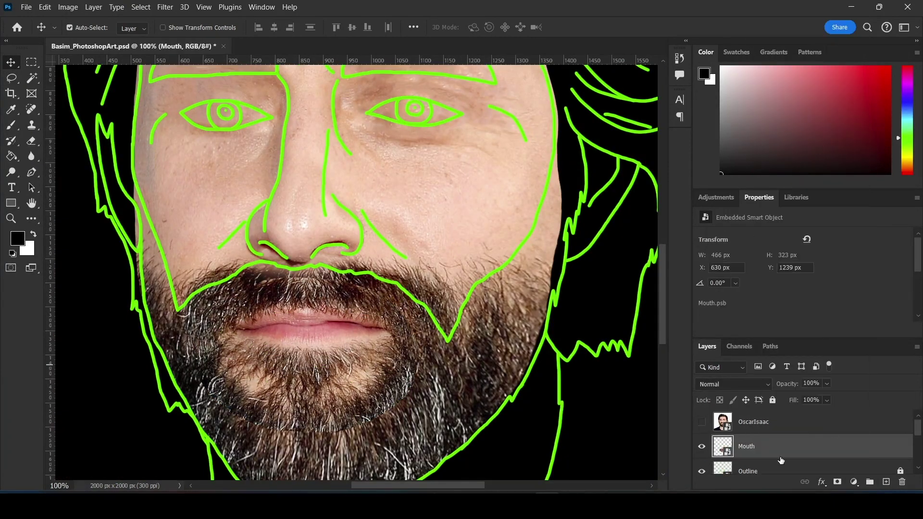
Move the Mouth layer beneath Outline and enlarge and tilt it to fit.
left_click_drag(780, 461, 781, 478)
key("ctrl+t")
left_click_drag(381, 334, 442, 340)
key("Return")
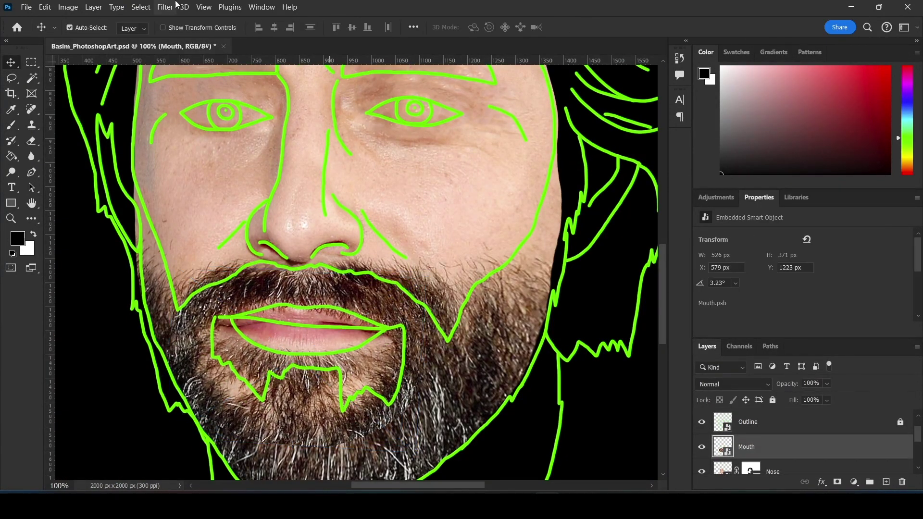
Liquify the mouth corner and beard patch toward the outline backdrop.
left_click(173, 7)
left_click(183, 117)
left_click(790, 427)
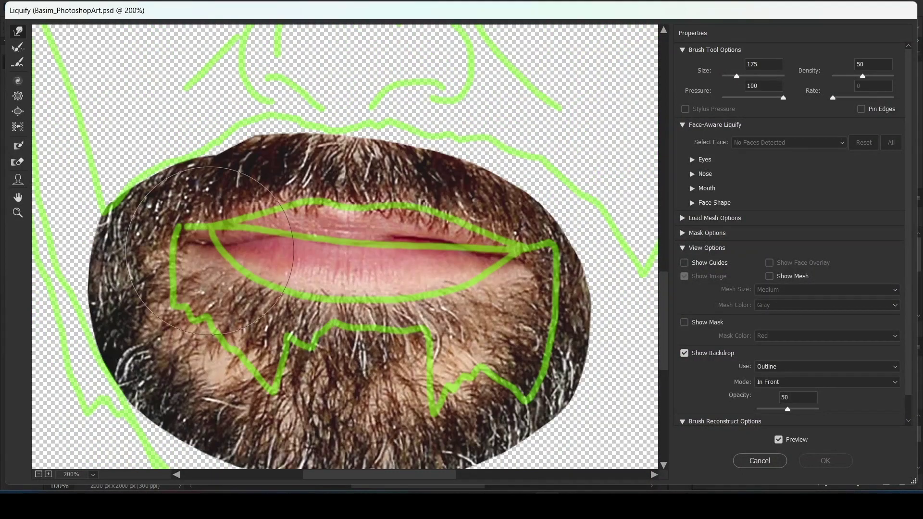
left_click_drag(210, 249, 208, 231)
key("bracketright")
key("bracketright")
key("bracketright")
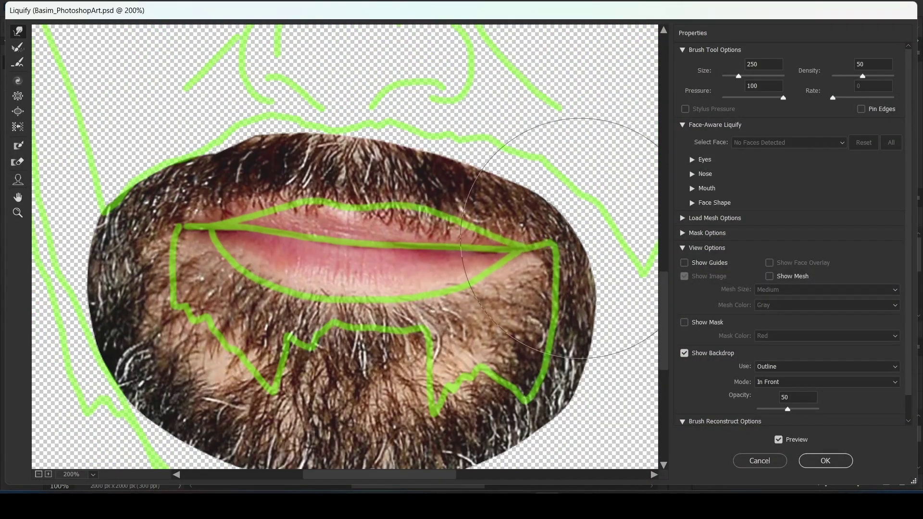
key("bracketleft")
key("bracketleft")
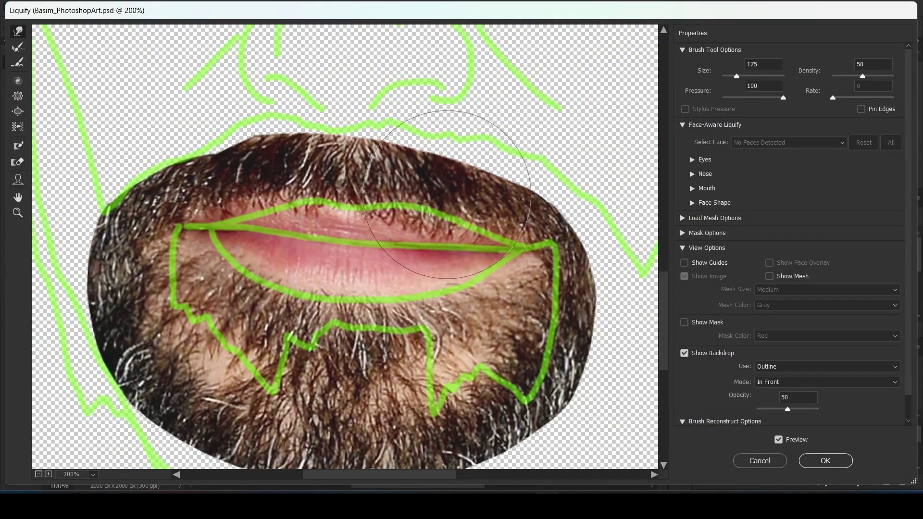
key("bracketright")
key("bracketright")
key("bracketright")
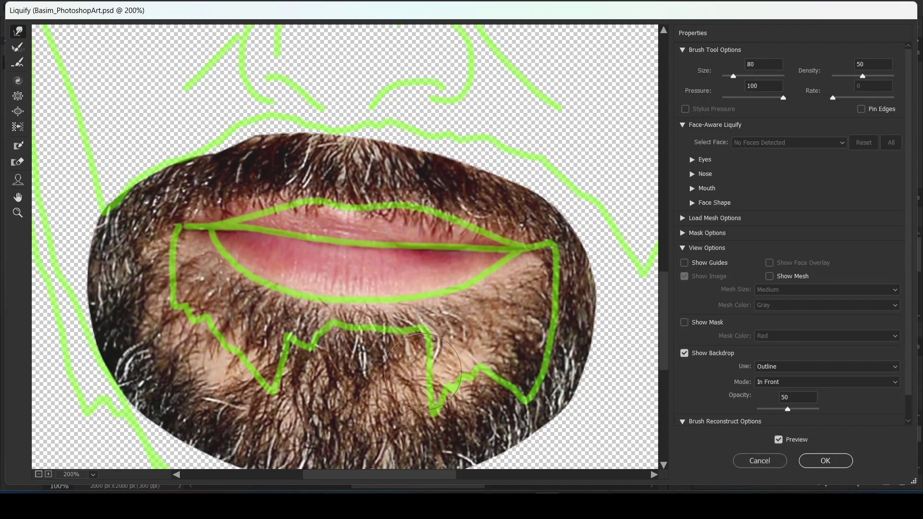
key("ctrl+minus")
left_click_drag(186, 257, 438, 304)
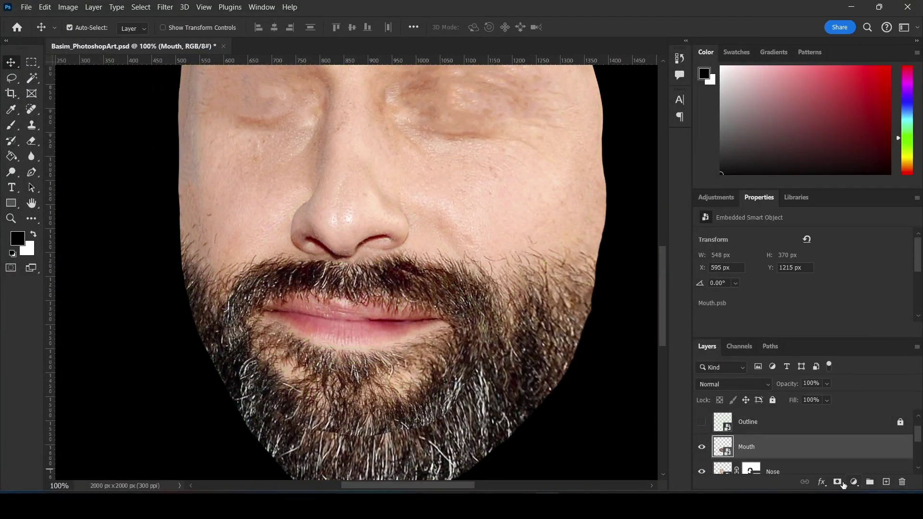
Blend the chin beard edge into the face.
left_click_drag(332, 446, 279, 241)
key("bracketleft")
key("bracketleft")
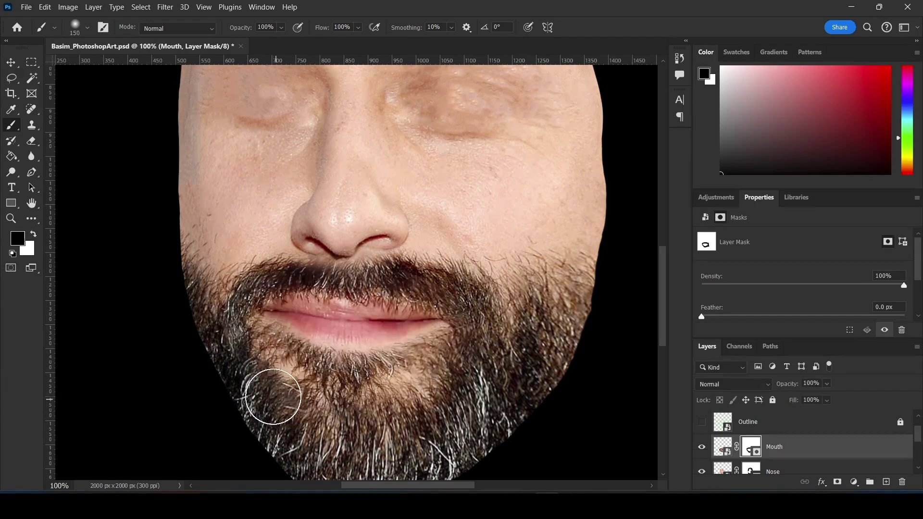
key("ctrl+0")
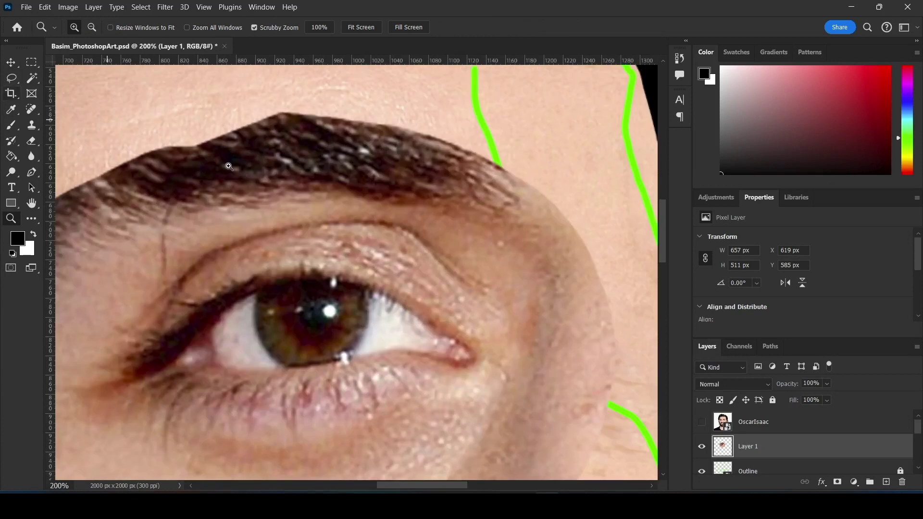
Lasso the first eyebrow and paint over it with sampled skin tone.
left_click_drag(269, 187, 261, 234)
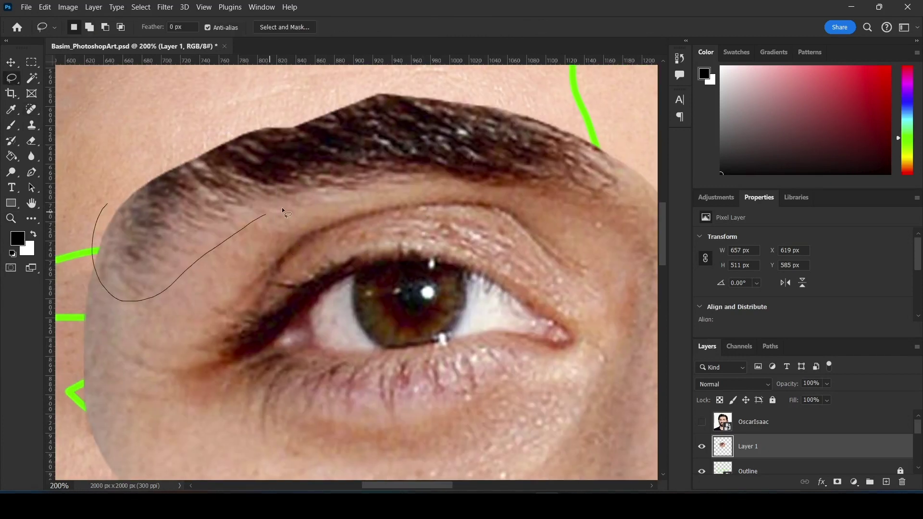
key("i")
left_click(257, 213)
key("b")
left_click_drag(313, 144, 543, 163)
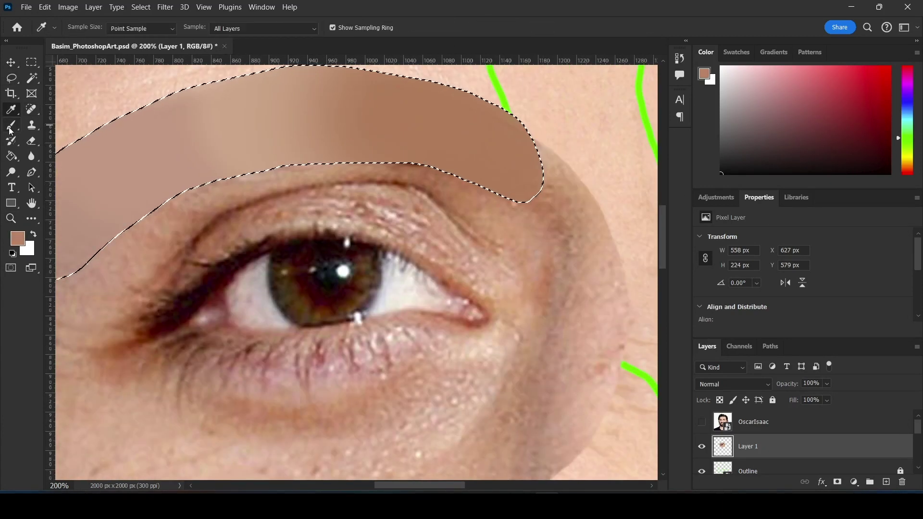
left_click_drag(144, 110, 529, 144)
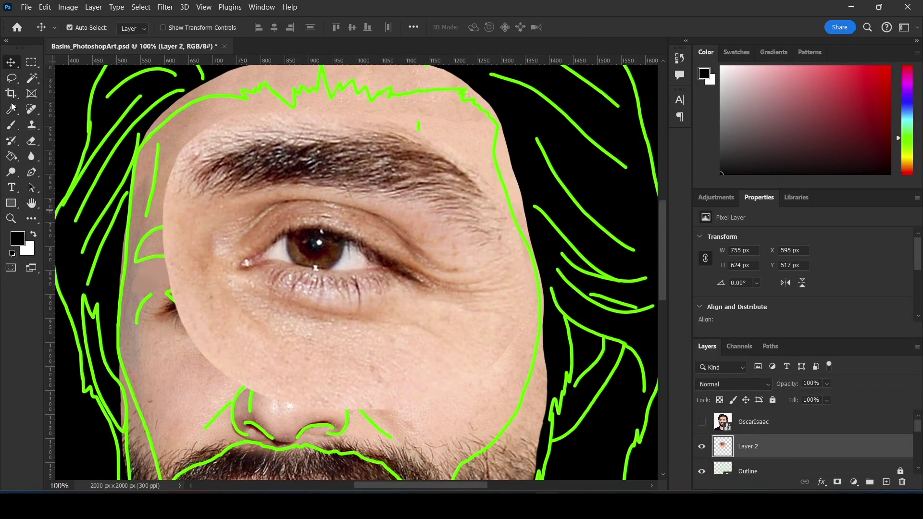
Cover the second eyebrow with a lighter skin tone and convert the eye piece to a smart object.
key("bracketright")
key("bracketright")
key("bracketright")
mouse_move(234, 183)
left_mouse_down()
mouse_move(307, 178)
mouse_move(481, 216)
left_mouse_up()
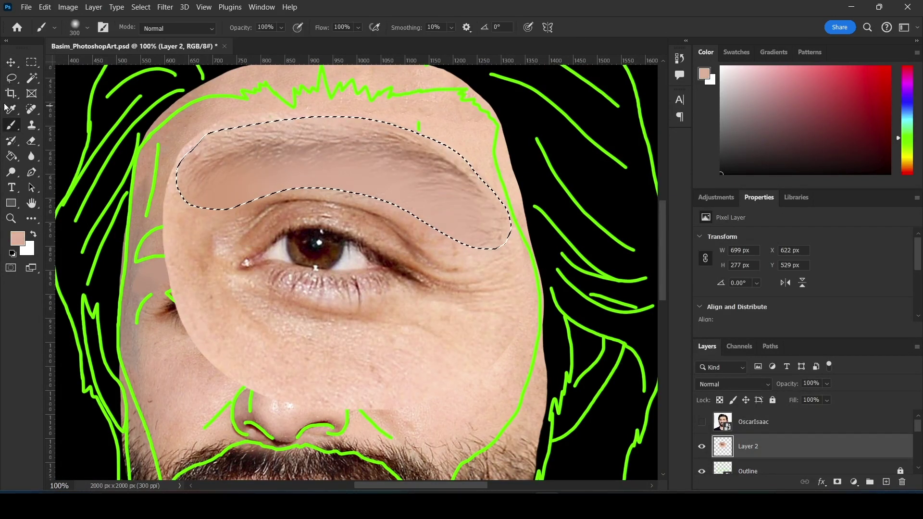
left_click(337, 159, "alt")
left_click_drag(298, 144, 272, 138)
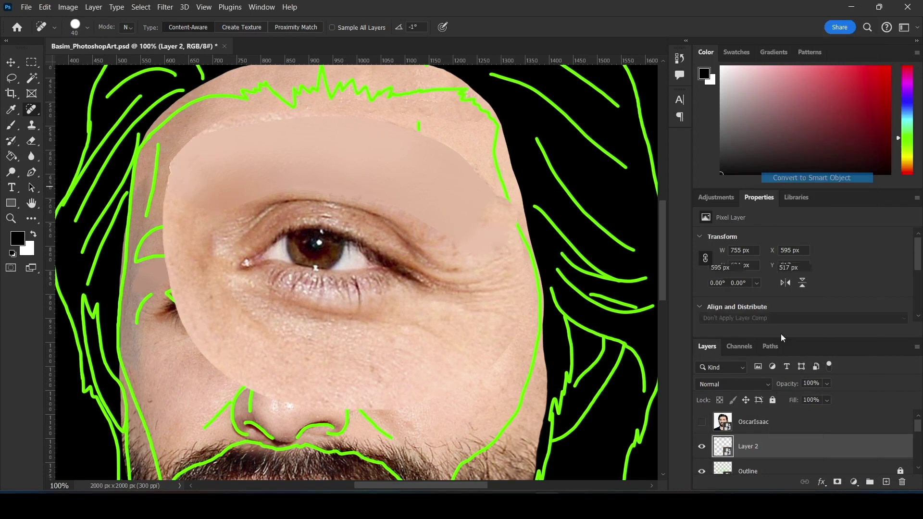
left_click(701, 422)
type("Eye")
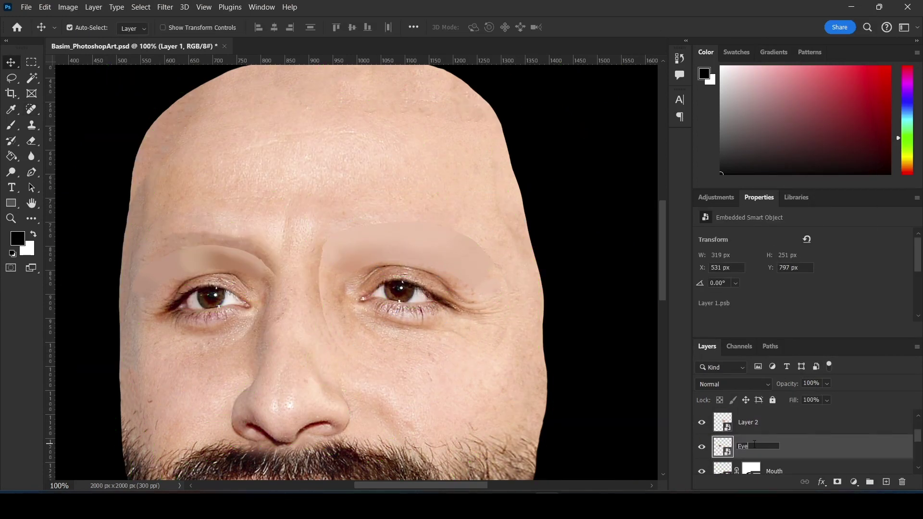
Name the eye layer and liquify it to fit the outline's eye.
key("Return")
key("ctrl+shift+x")
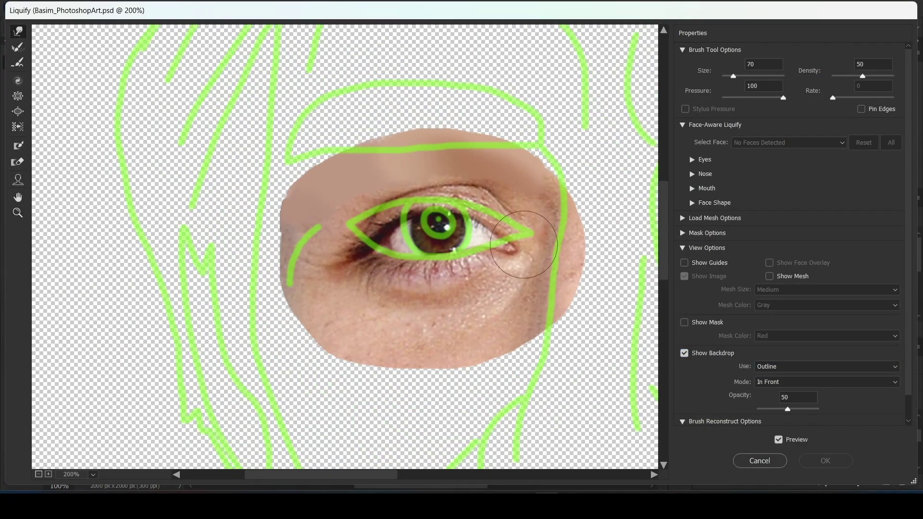
key("bracketright")
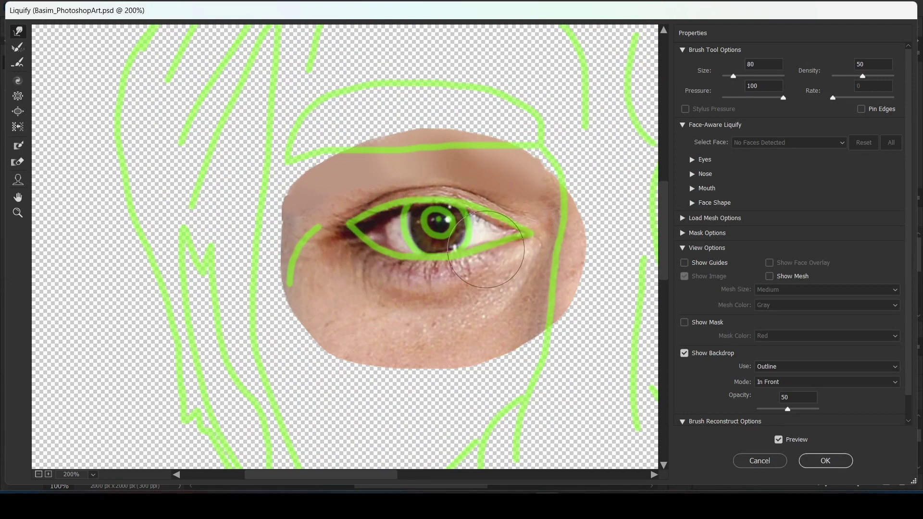
left_click(684, 353)
key("bracketleft")
key("bracketleft")
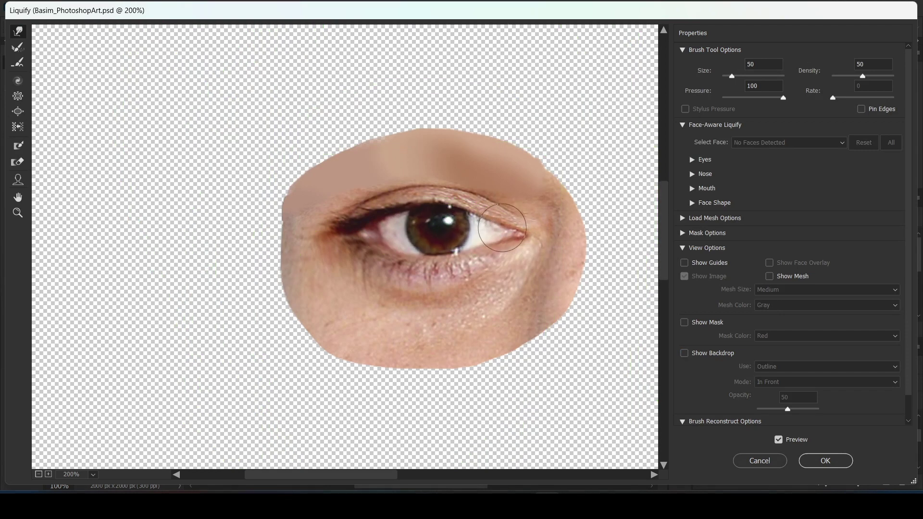
left_click(825, 460)
Add a layer mask to the eye piece and warp the eye's outer corner to the outline.
left_click(837, 482)
key("b")
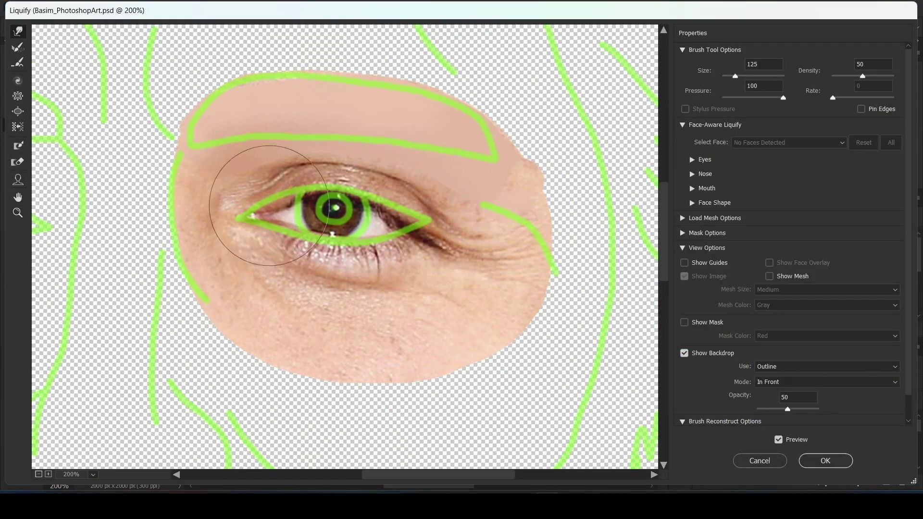
left_click_drag(475, 230, 469, 225)
key("bracketleft")
key("bracketleft")
key("bracketleft")
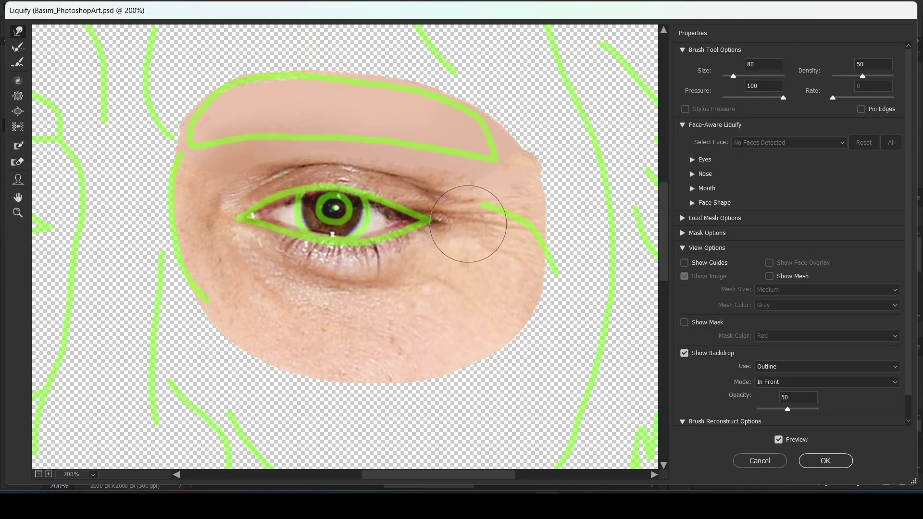
key("ctrl+plus")
key("bracketleft")
key("bracketleft")
key("bracketleft")
key("bracketleft")
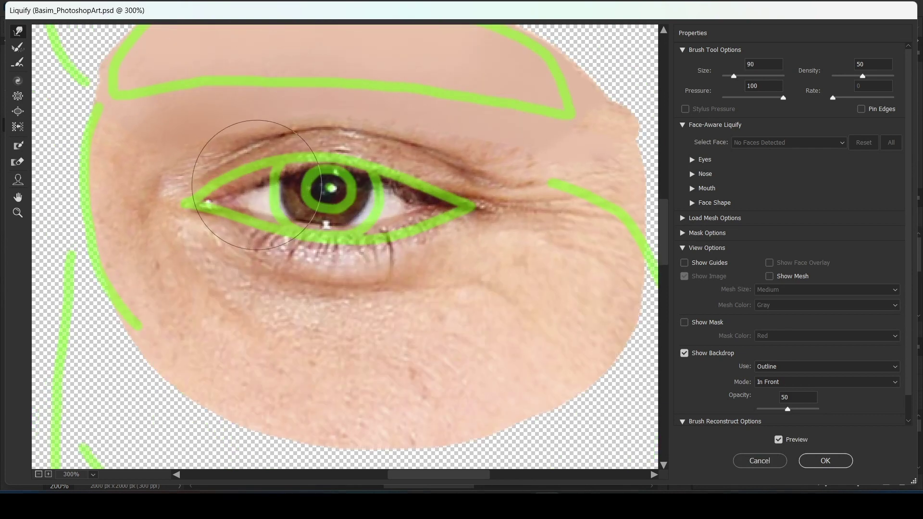
key("bracketright")
key("bracketright")
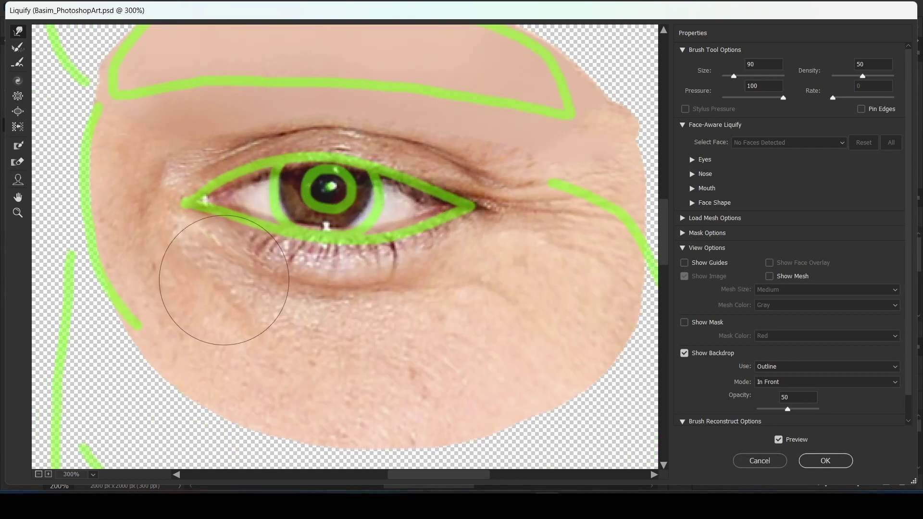
key("bracketleft")
key("bracketleft")
key("bracketleft")
left_click(684, 352)
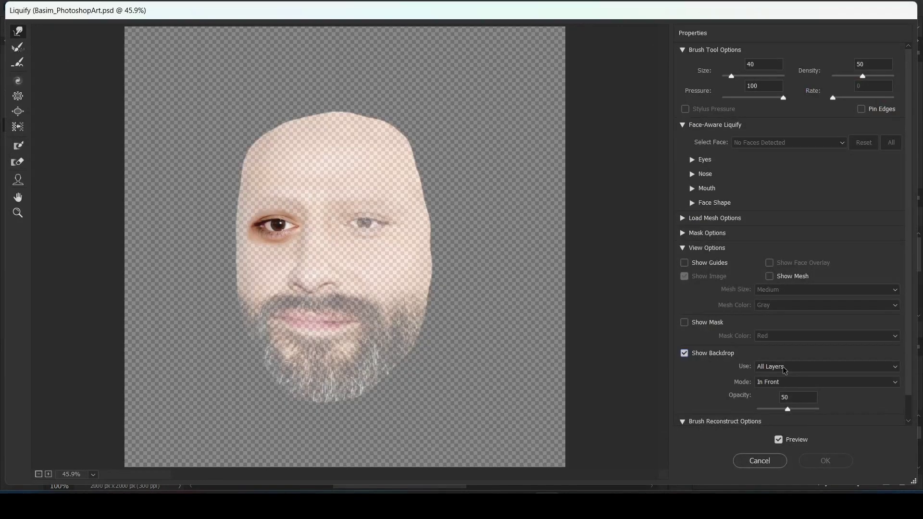
key("bracketright")
key("bracketright")
key("bracketright")
key("bracketright")
key("bracketright")
key("bracketright")
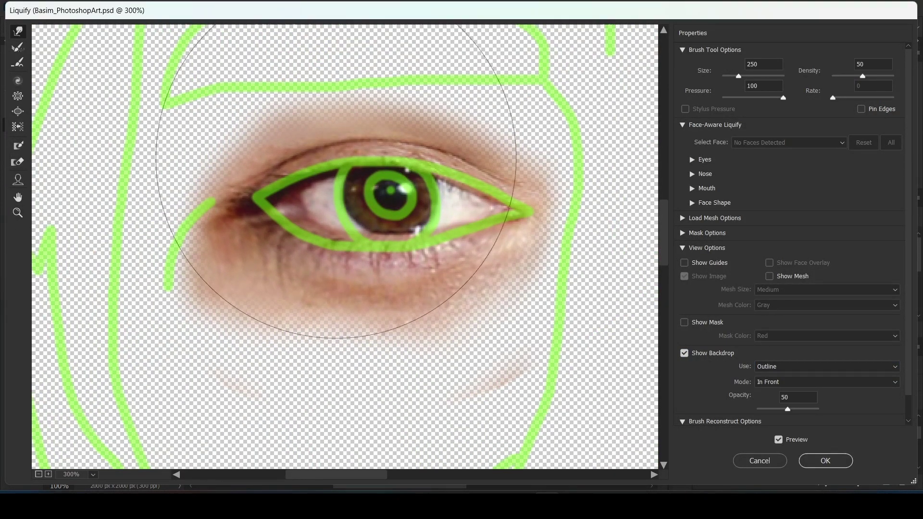
left_click(685, 353)
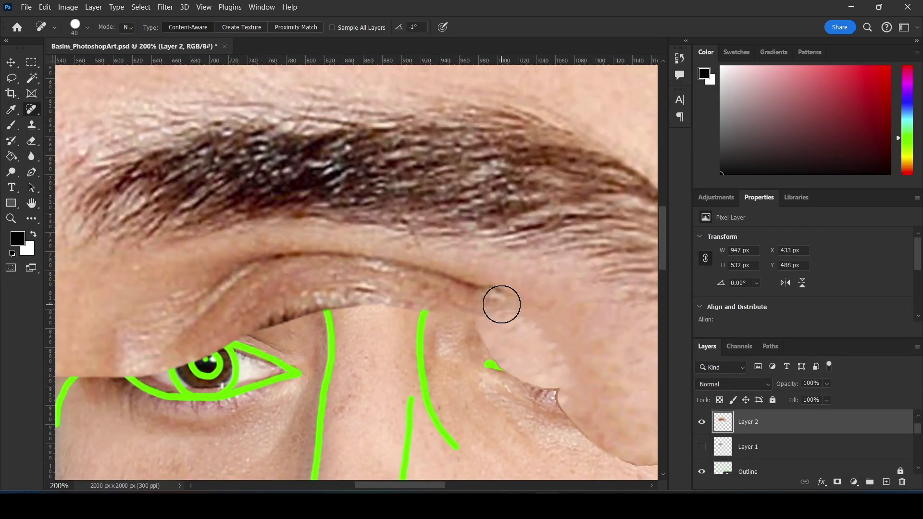
Spot-heal the creases along and below the left brow and set up its mask.
left_click_drag(502, 287, 303, 343)
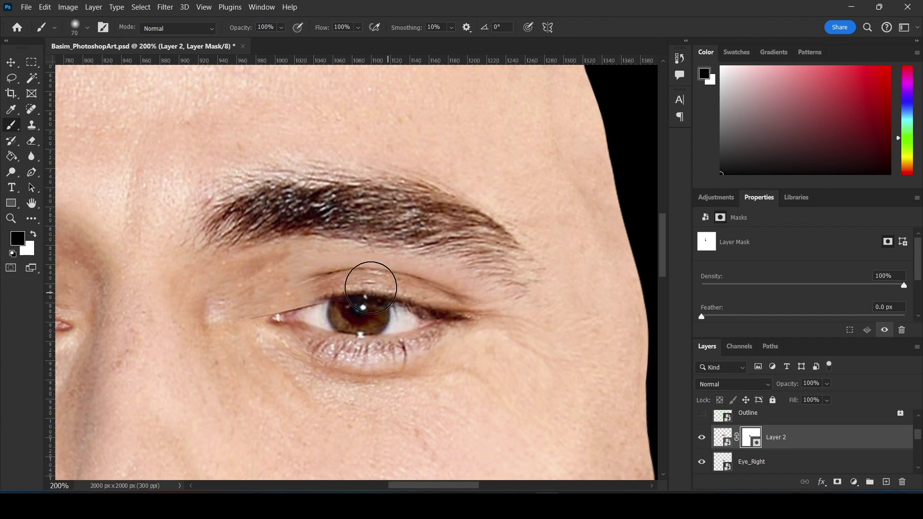
left_click(750, 434, "alt")
type("Brow_Right")
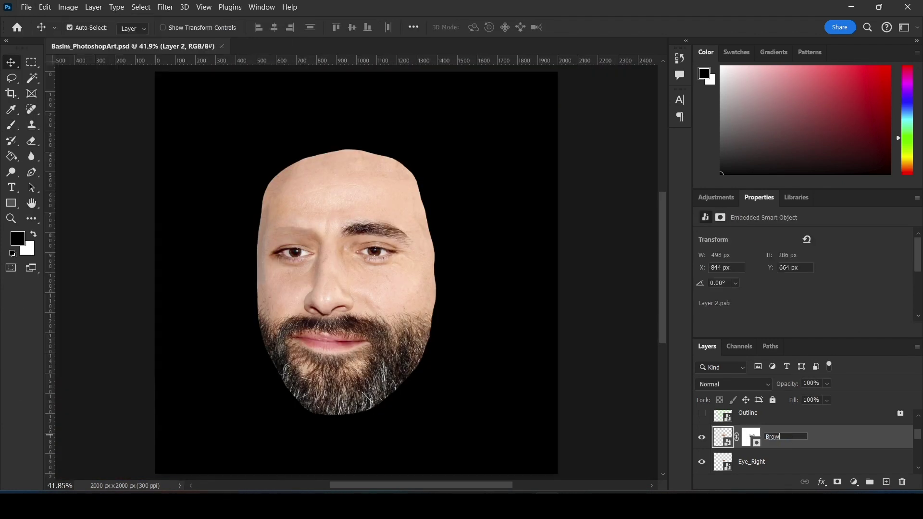
right_click(750, 453)
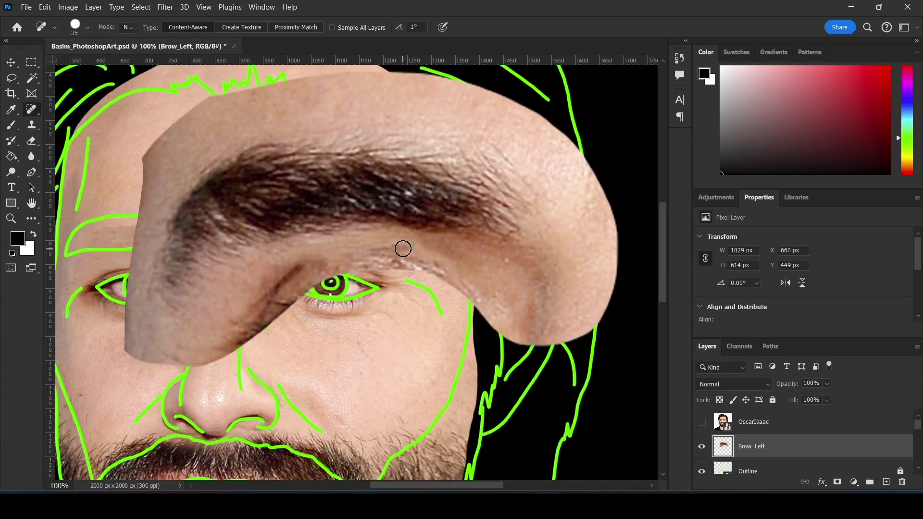
left_click_drag(305, 272, 216, 358)
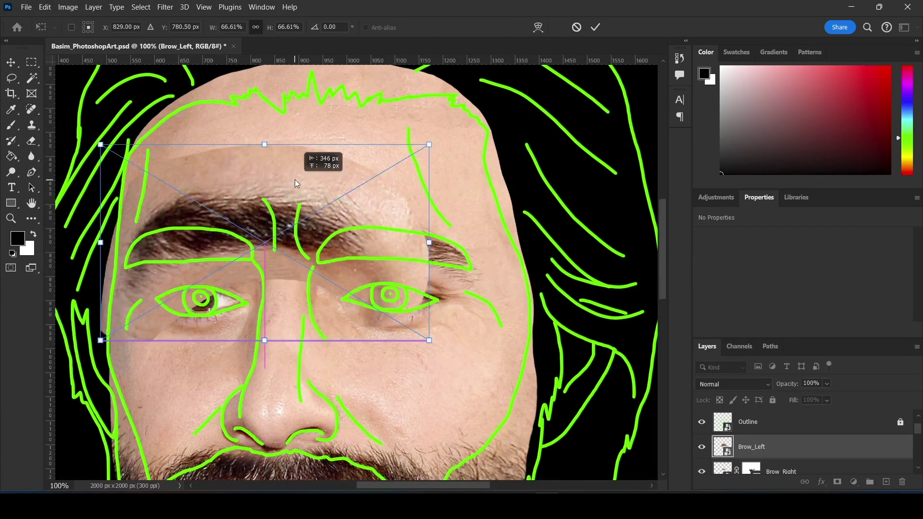
Open Liquify on Brow_Left with a smaller warp brush.
key("ctrl+shift+x")
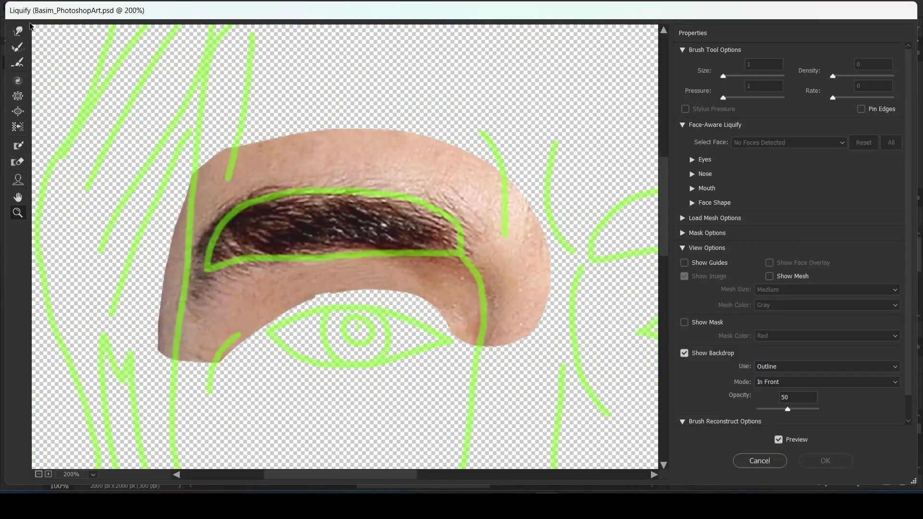
key("bracketleft")
key("bracketleft")
key("bracketleft")
key("bracketleft")
key("bracketleft")
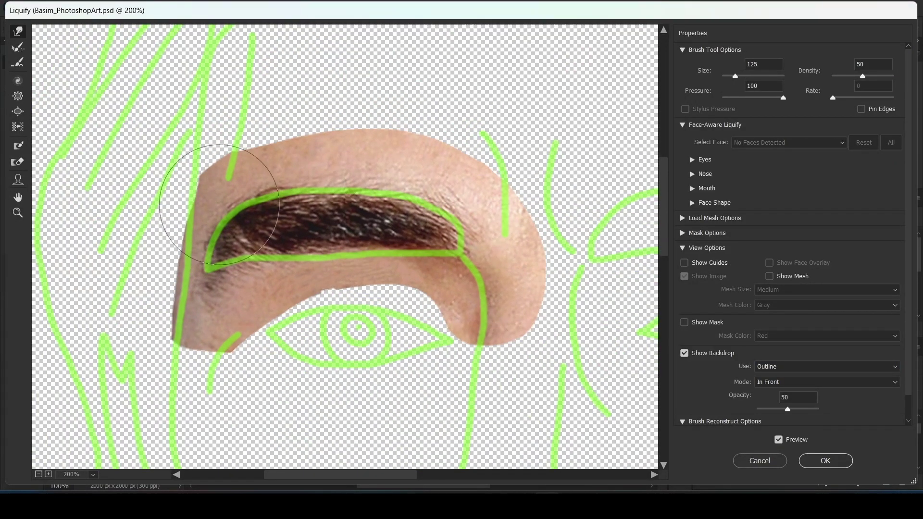
key("bracketleft")
key("bracketleft")
key("bracketleft")
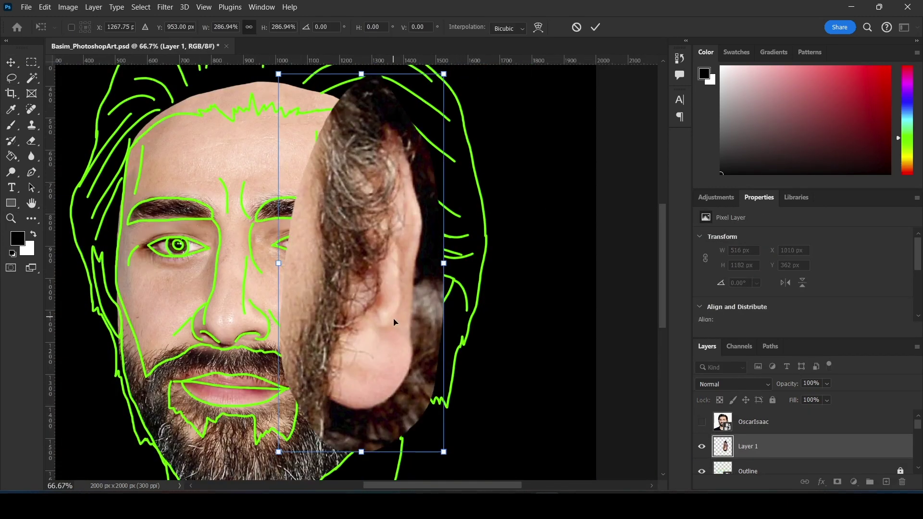
Trim the stray hair and beard from around the ear piece with the lasso.
key("Return")
key("l")
left_click_drag(361, 70, 410, 168)
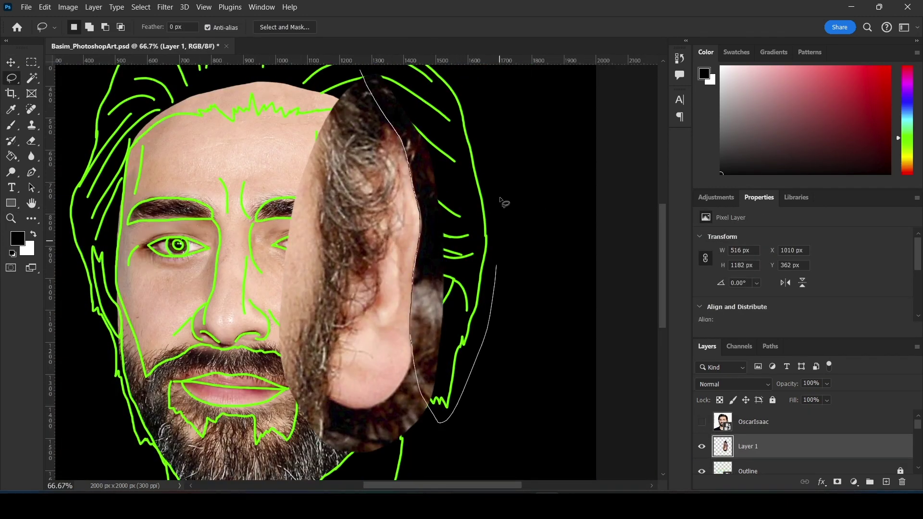
left_click_drag(501, 201, 365, 72)
key("Delete")
key("ctrl+d")
left_click_drag(410, 358, 425, 344)
key("Delete")
key("ctrl+d")
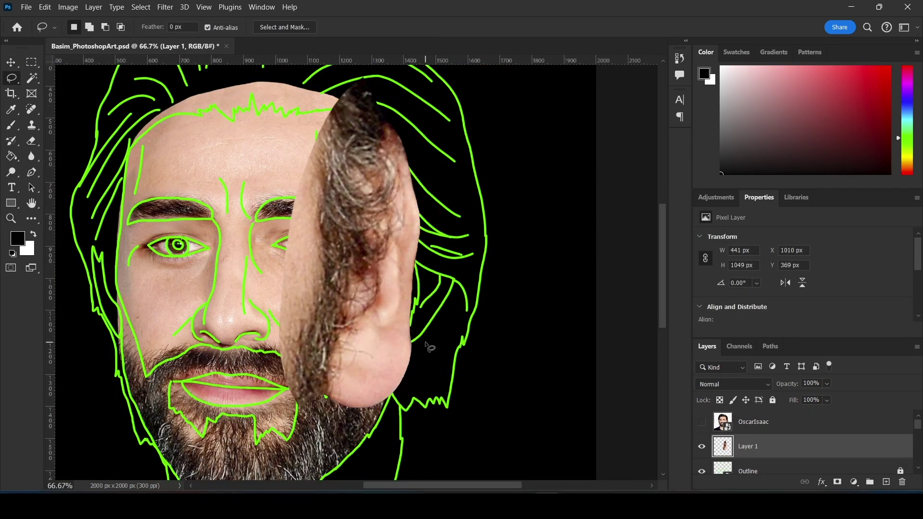
Name the layer Ear_Right, move it down, and scale and rotate it beside the face.
type("_Right")
key("Return")
key("ctrl+bracketleft")
key("ctrl+t")
left_click_drag(289, 406, 431, 328)
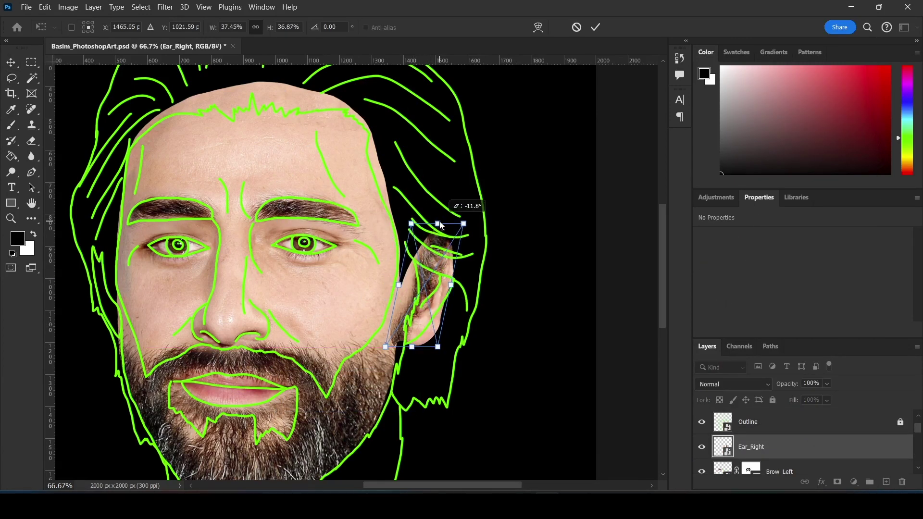
key("Return")
Start Liquify on the ear and size the warp brush, checking the outline guide.
key("ctrl+shift+x")
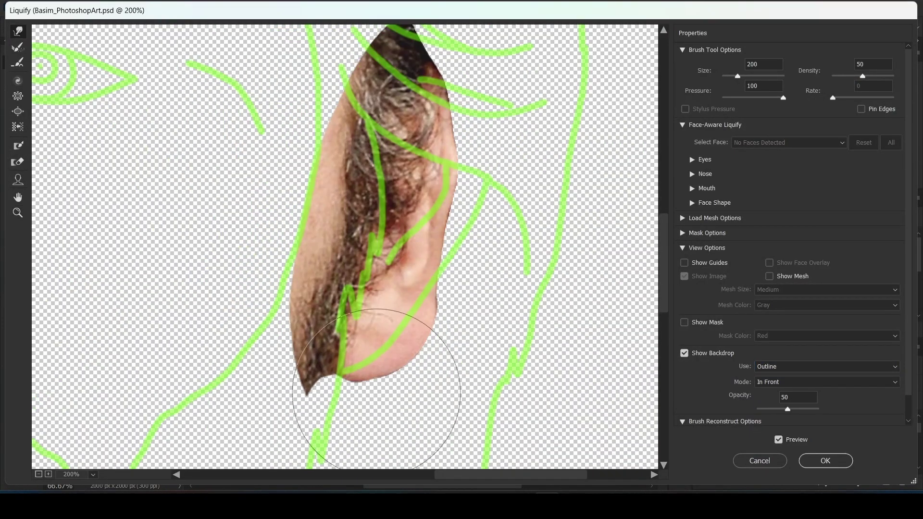
key("bracketright")
key("bracketright")
key("bracketright")
key("ctrl+minus")
key("bracketright")
key("bracketright")
key("bracketright")
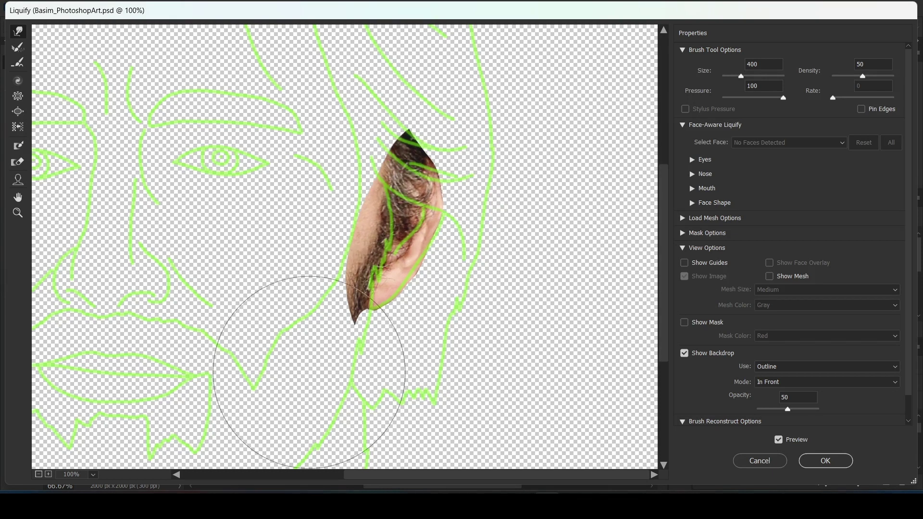
key("ctrl+equal")
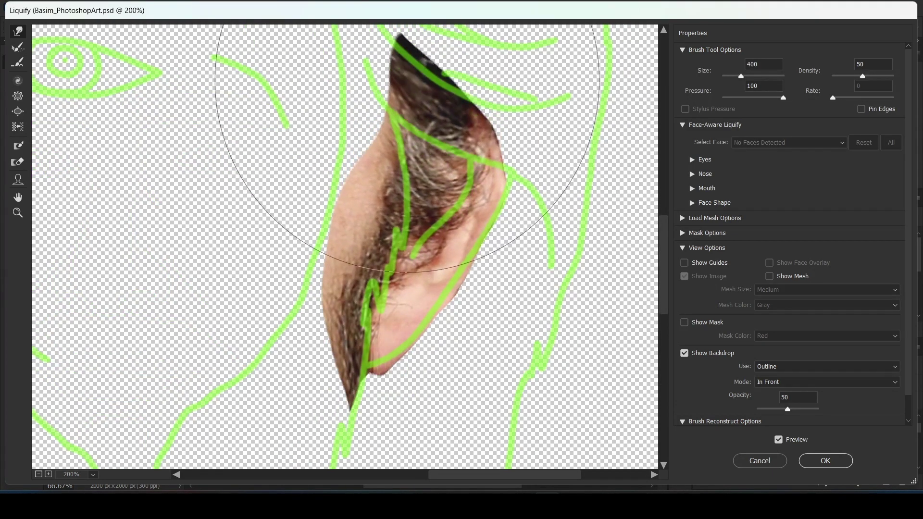
key("bracketleft")
key("bracketleft")
key("bracketleft")
left_click(684, 353)
left_click(684, 353)
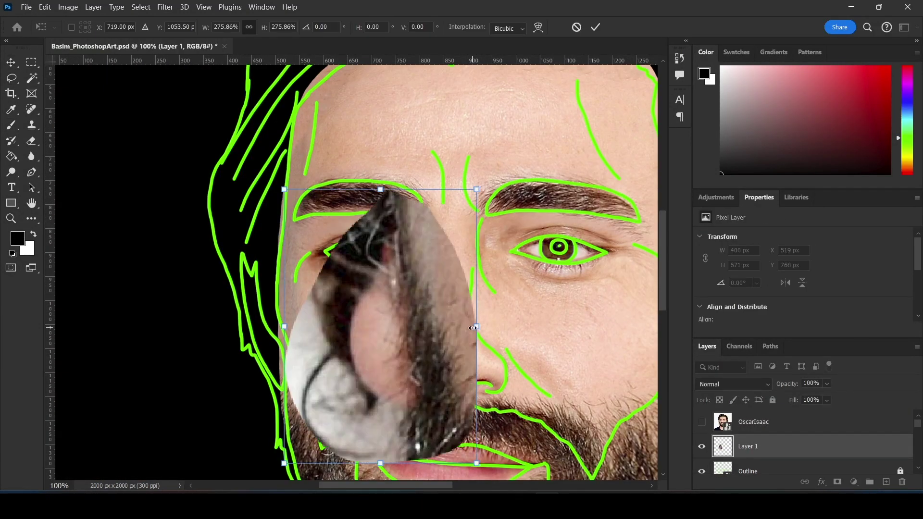
Forward Warp the left ear beside the left cheek to follow the green outline.
left_click_drag(380, 151, 380, 242)
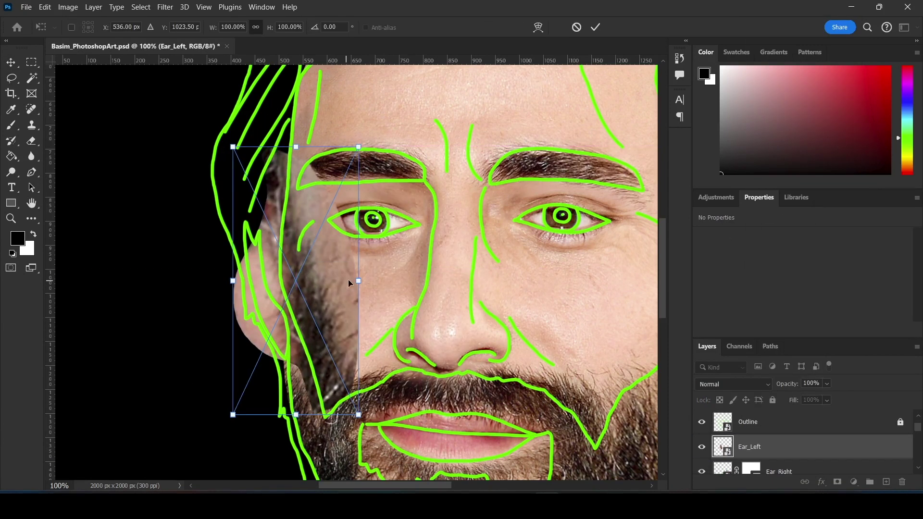
left_click_drag(319, 236, 286, 324)
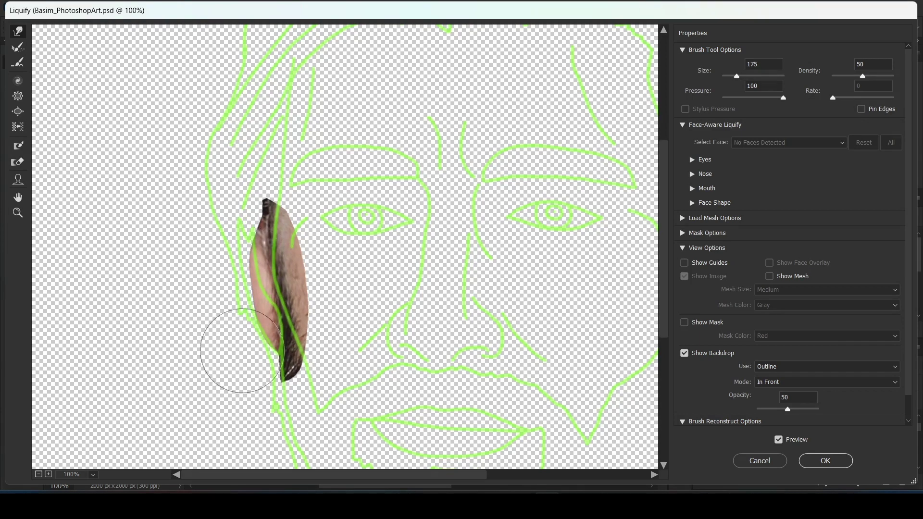
key("bracketright")
key("bracketright")
key("bracketright")
left_click_drag(242, 351, 253, 207)
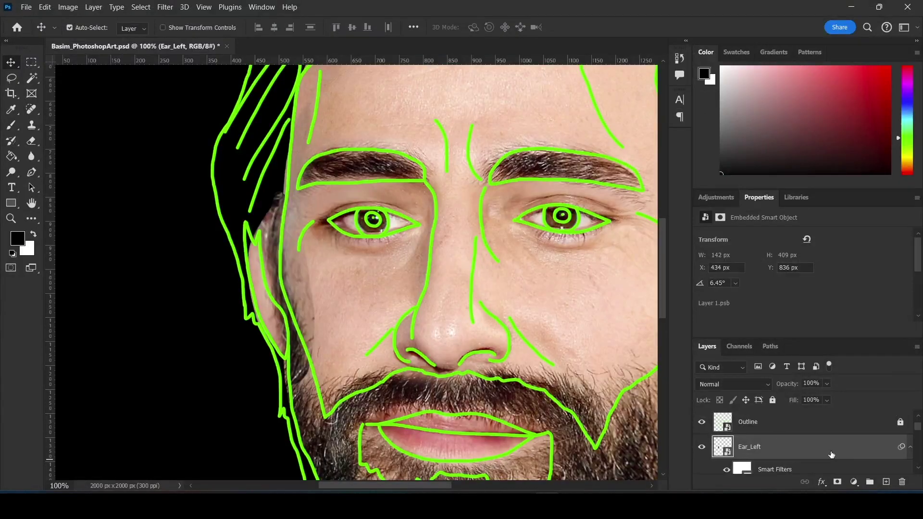
key("ctrl+0")
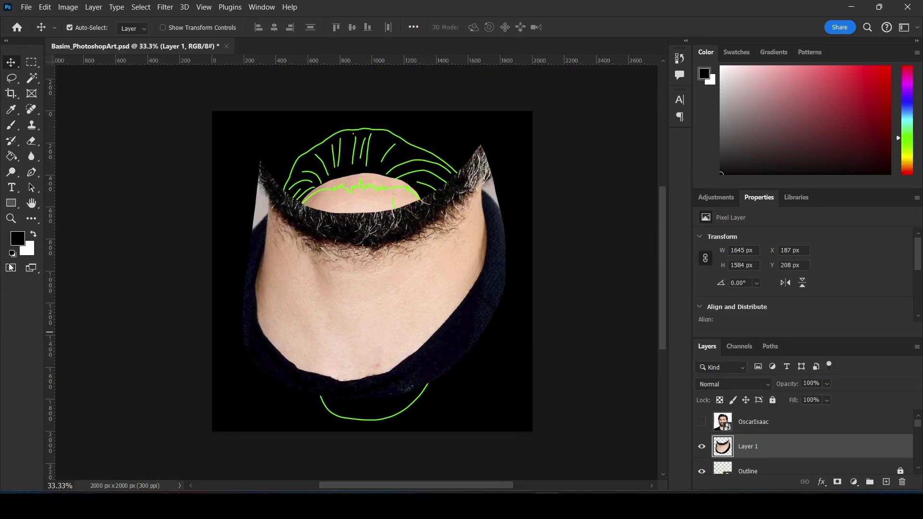
Delete the dark shirt from the neck piece and warp the chin and beard to the jaw outline.
key("ctrl+plus")
key("ctrl+plus")
key("l")
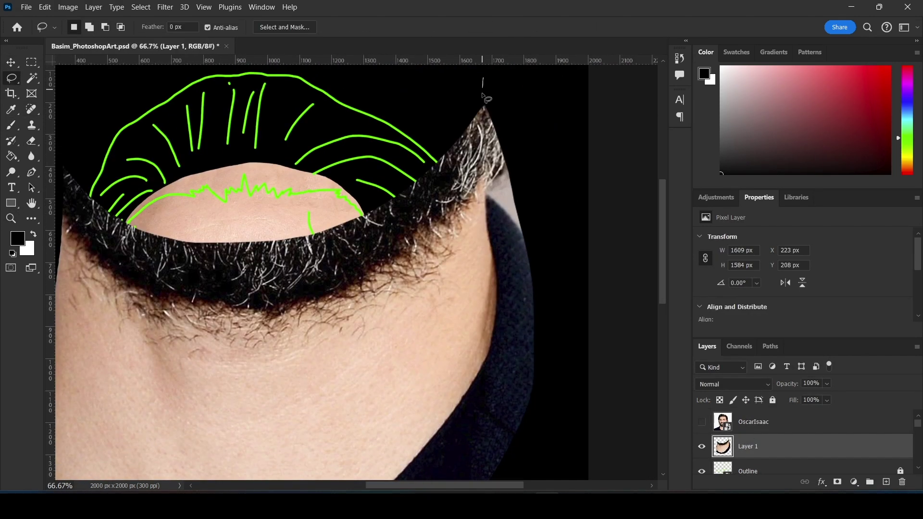
left_click_drag(494, 306, 585, 193)
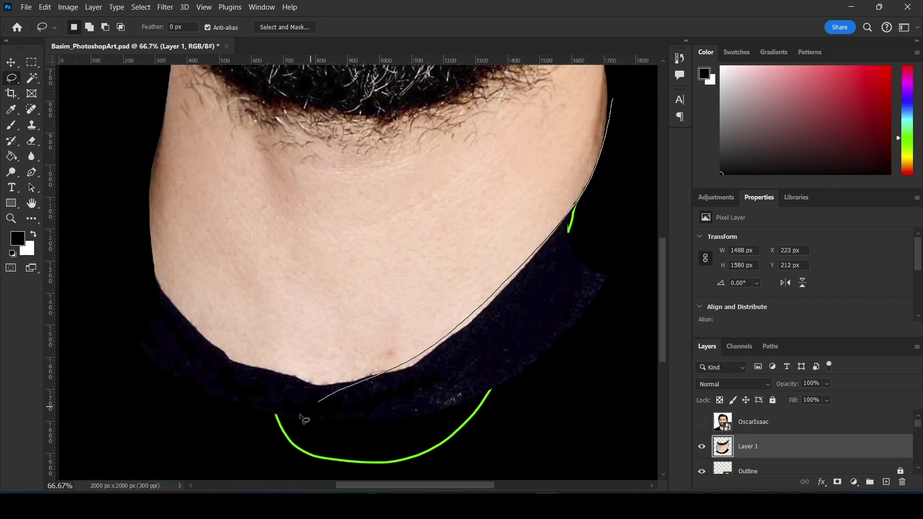
key("Delete")
left_click_drag(147, 141, 147, 231)
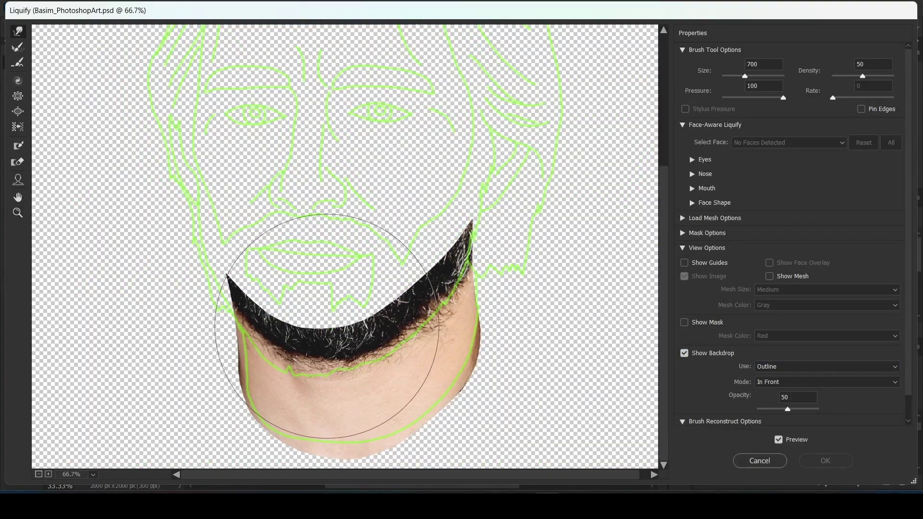
left_click_drag(327, 327, 261, 287)
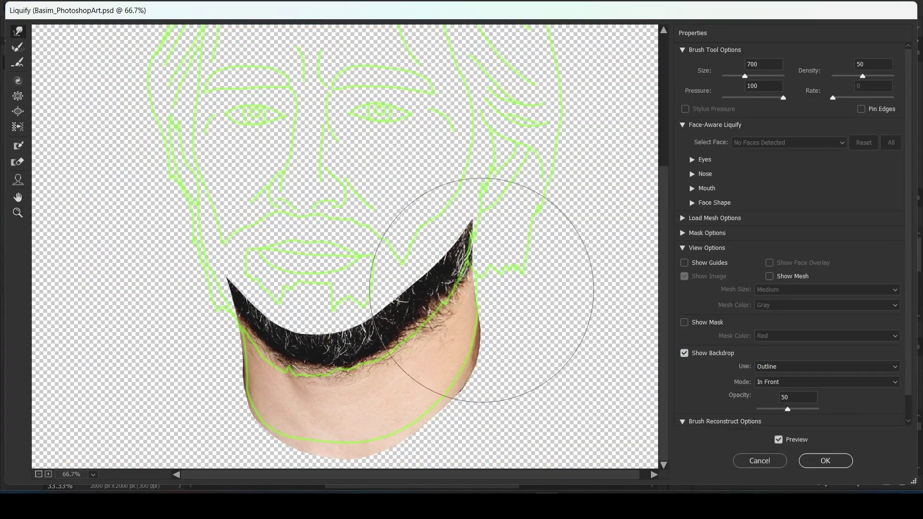
left_click_drag(482, 290, 486, 206)
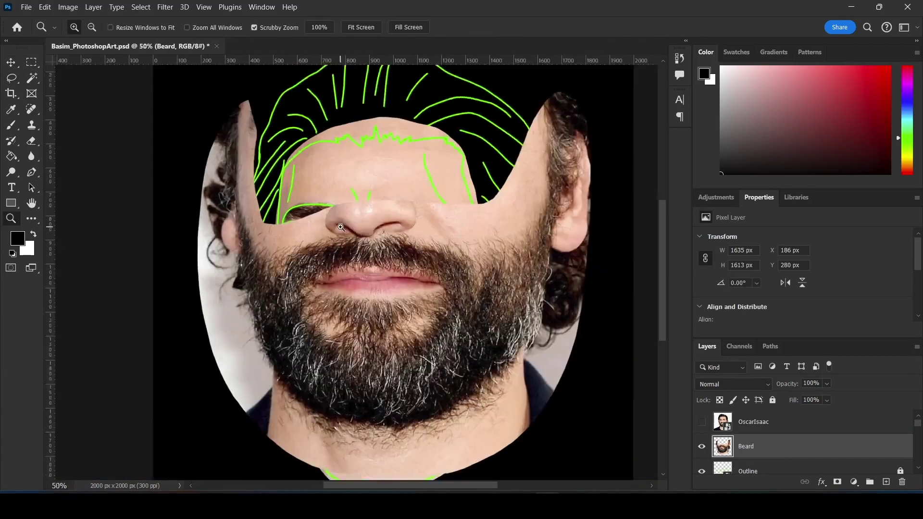
Spot-heal the nostril and the ragged edge beside the ear, then commit the beard's resize.
left_click(341, 227)
key("j")
left_click_drag(366, 232, 350, 228)
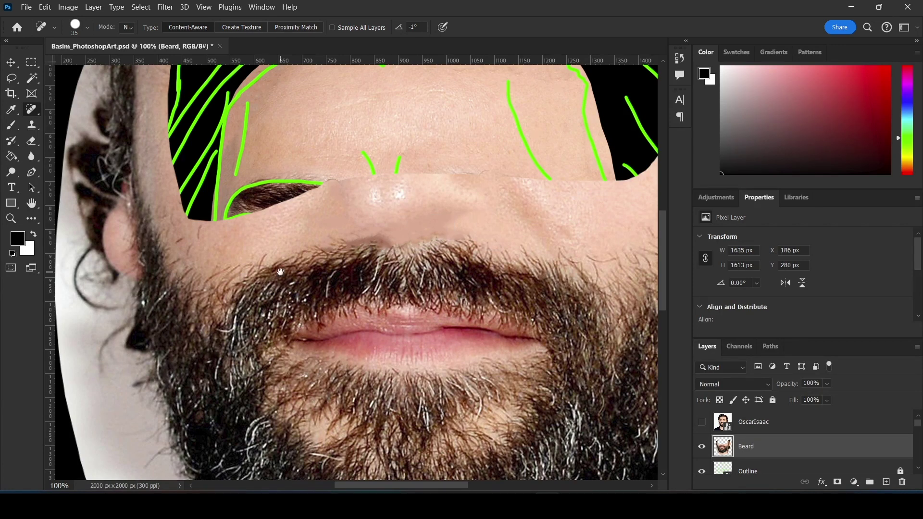
left_click_drag(280, 272, 429, 450)
left_click_drag(306, 172, 314, 227)
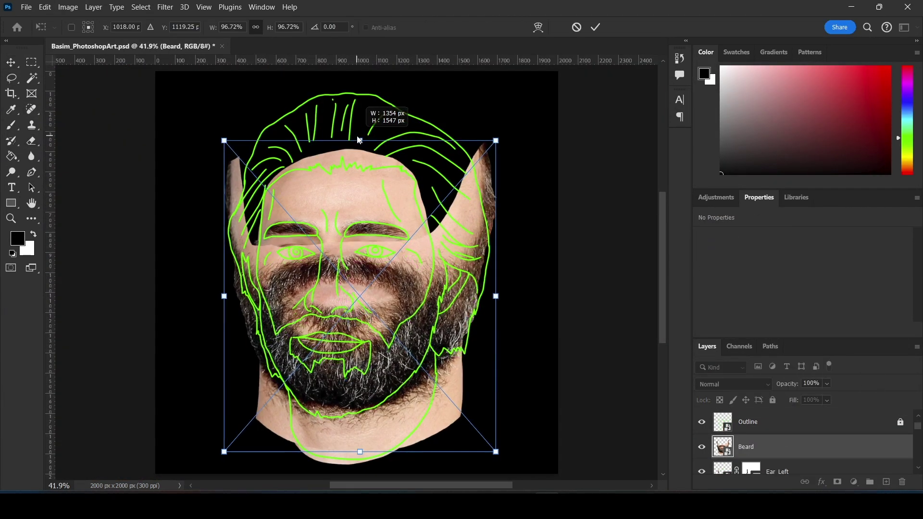
key("Return")
Liquify the beard with a 400 brush, pushing the neck's right edge to the outline.
key("ctrl+shift+x")
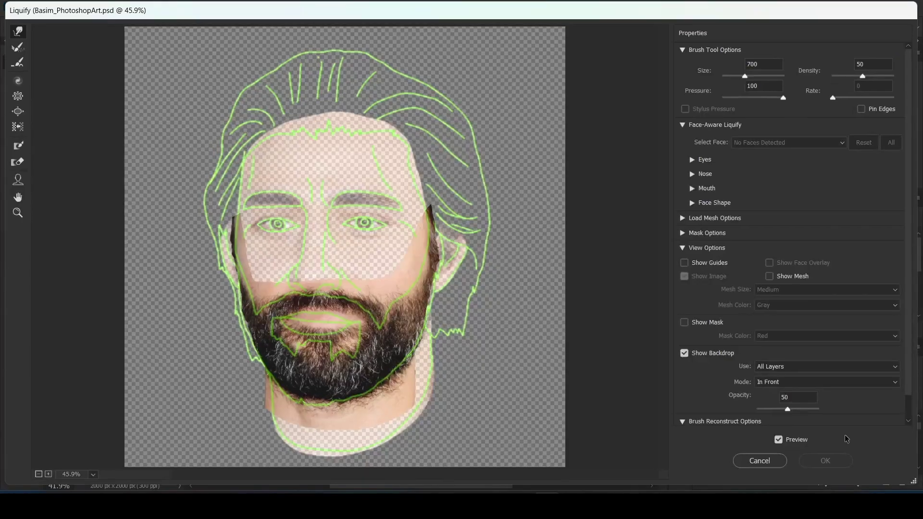
key("ctrl+plus")
key("ctrl+plus")
left_click_drag(444, 219, 348, 291)
key("bracketleft")
key("bracketleft")
key("bracketleft")
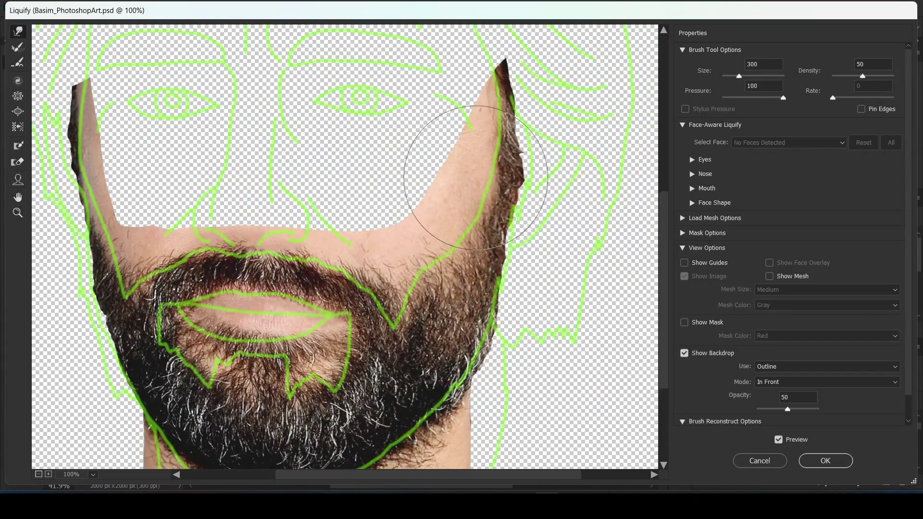
scroll(169, 336, "left", 3)
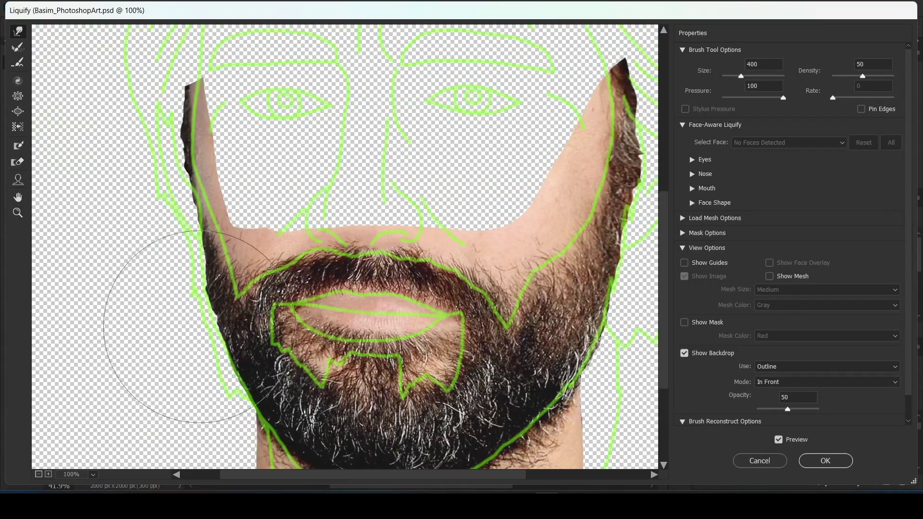
key("bracketright")
scroll(212, 382, "down", 3)
key("bracketright")
key("bracketright")
key("bracketright")
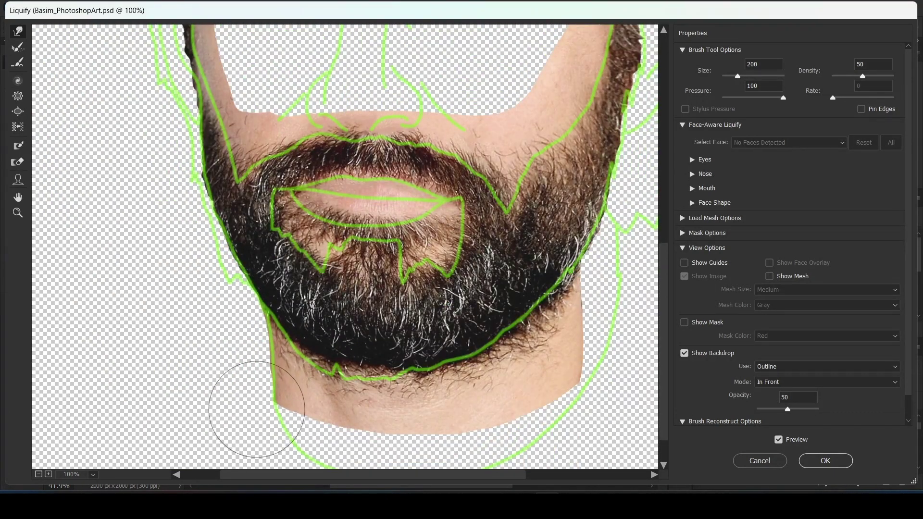
scroll(269, 414, "right", 1)
key("bracketright")
key("bracketright")
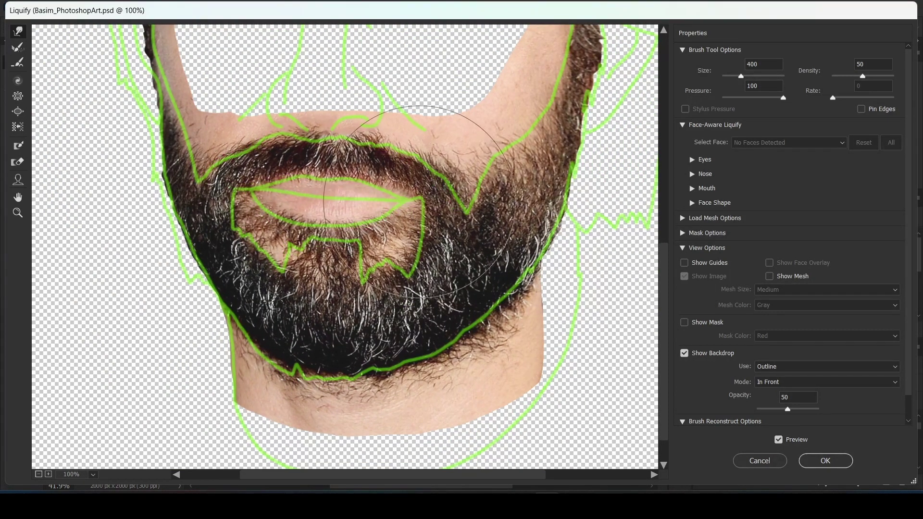
left_click_drag(579, 285, 585, 384)
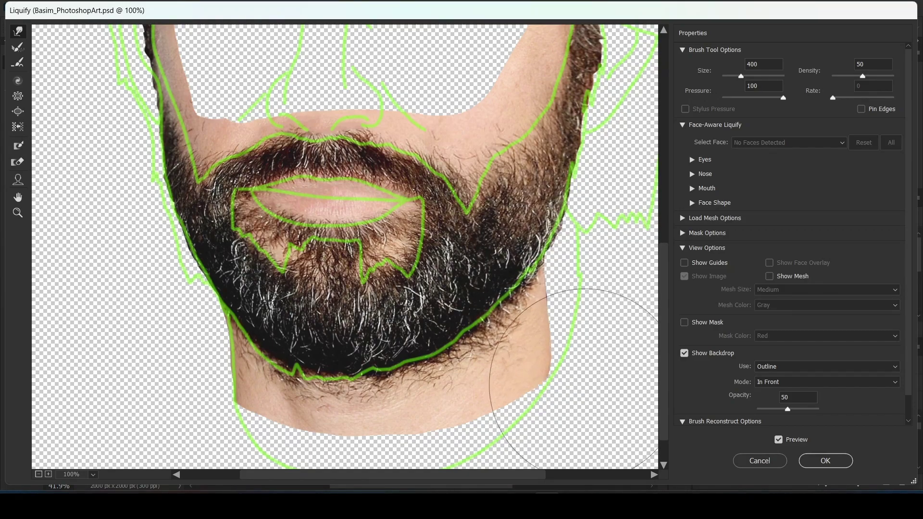
left_click(825, 460)
Hide the outline, add a mask to the Beard layer, and ready a 100-size black brush.
left_click(702, 421)
left_click(837, 481)
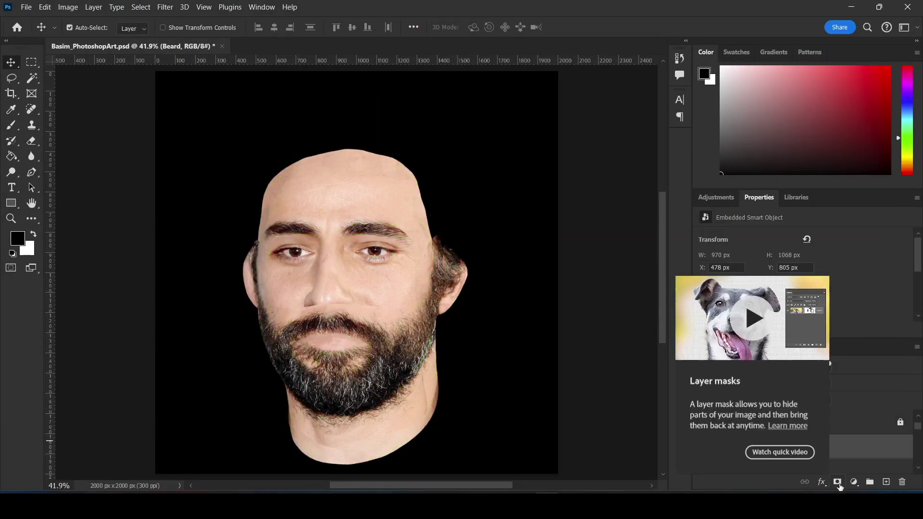
left_click(406, 402)
key("b")
key("x")
key("bracketleft")
key("bracketleft")
key("bracketleft")
left_click_drag(249, 95, 343, 235)
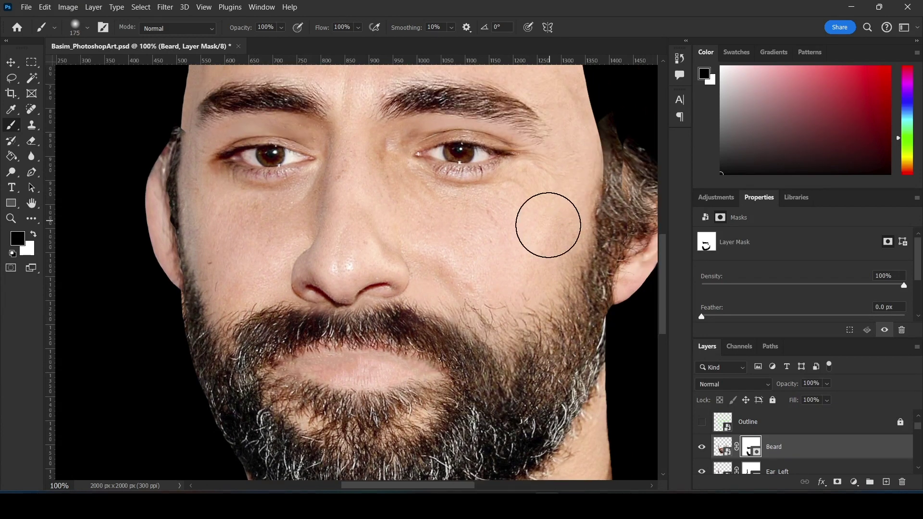
scroll(548, 223, "down", 3)
key("ctrl+0")
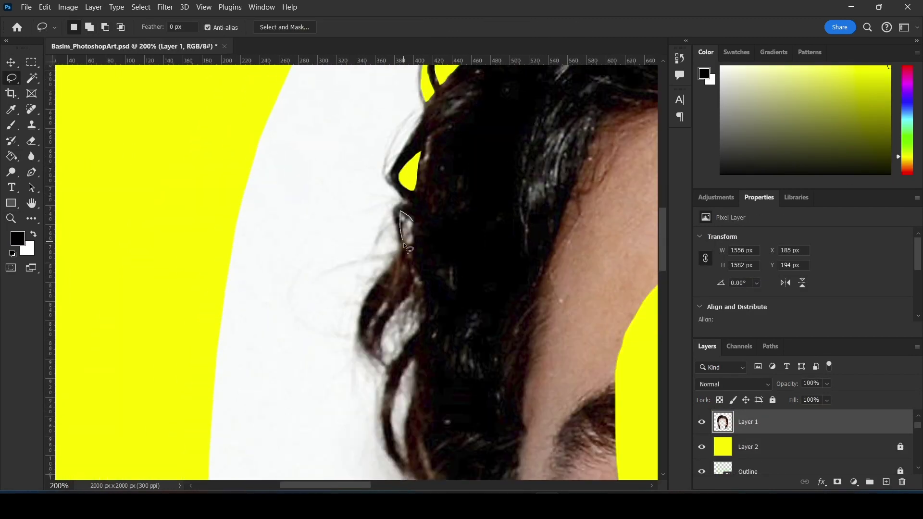
Refine the hair selection and narrow the Hair layer to fit the outline.
mouse_move(438, 140)
left_mouse_down()
mouse_move(429, 202)
mouse_move(464, 161)
left_mouse_up()
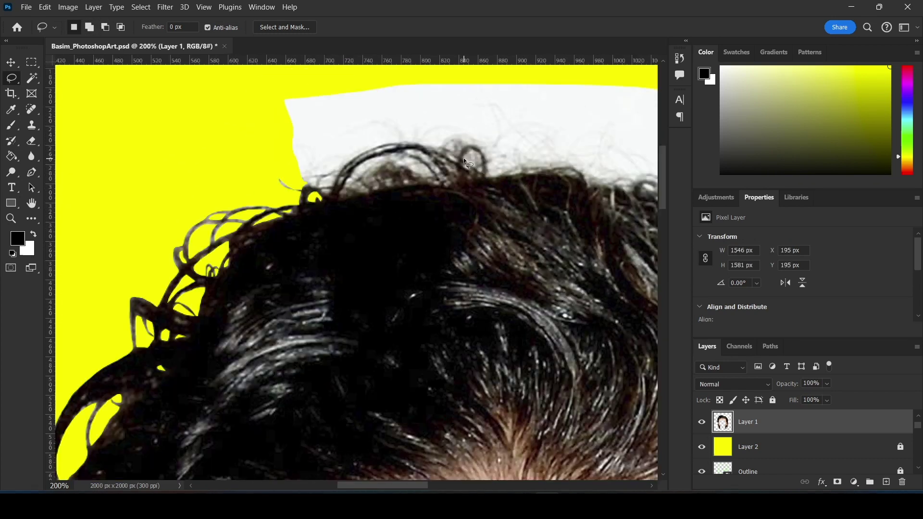
left_click_drag(440, 195, 491, 289)
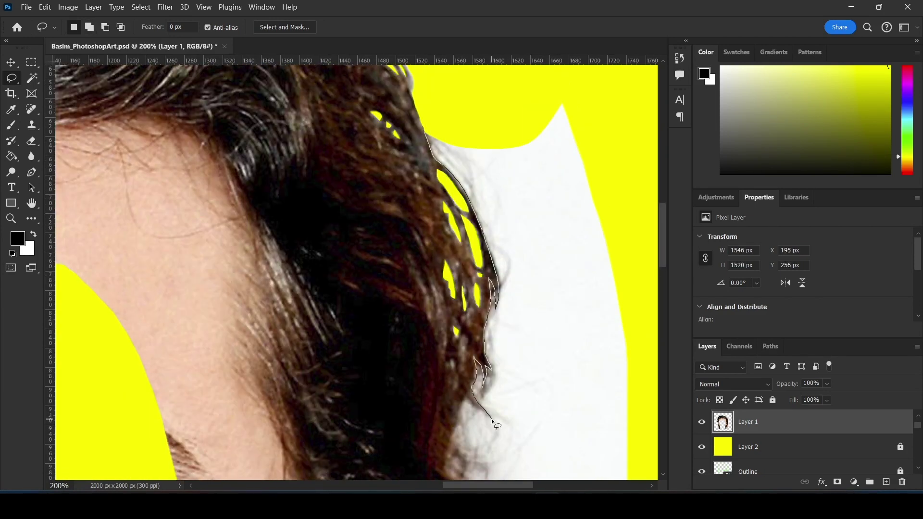
mouse_move(491, 289)
left_mouse_down()
mouse_move(522, 254)
mouse_move(222, 192)
left_mouse_up()
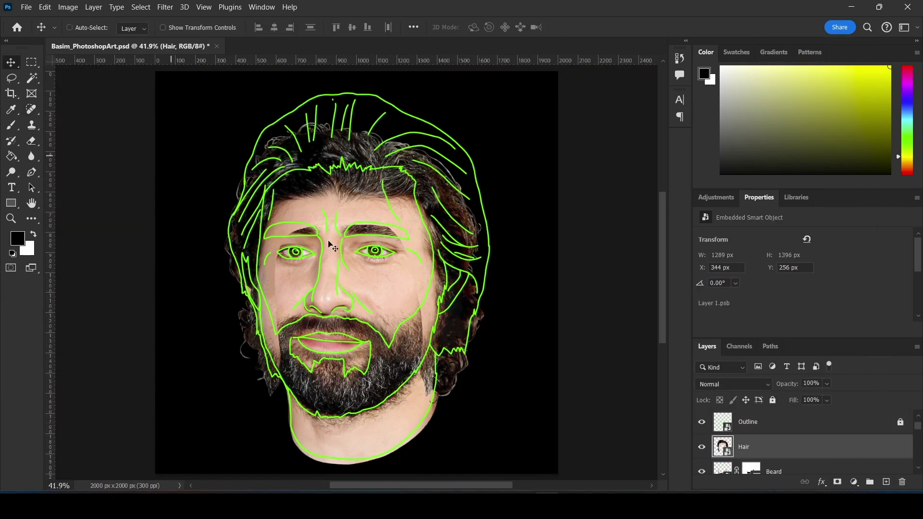
left_click_drag(206, 244, 220, 243)
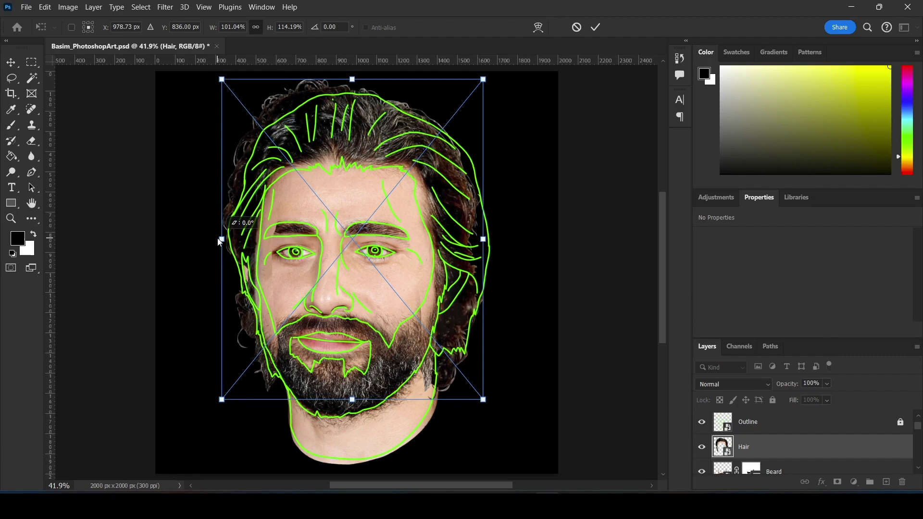
key("Return")
Liquify the hair, warping its top, sides and lower strands to the outline's hairline.
left_click(165, 6)
left_click(192, 113)
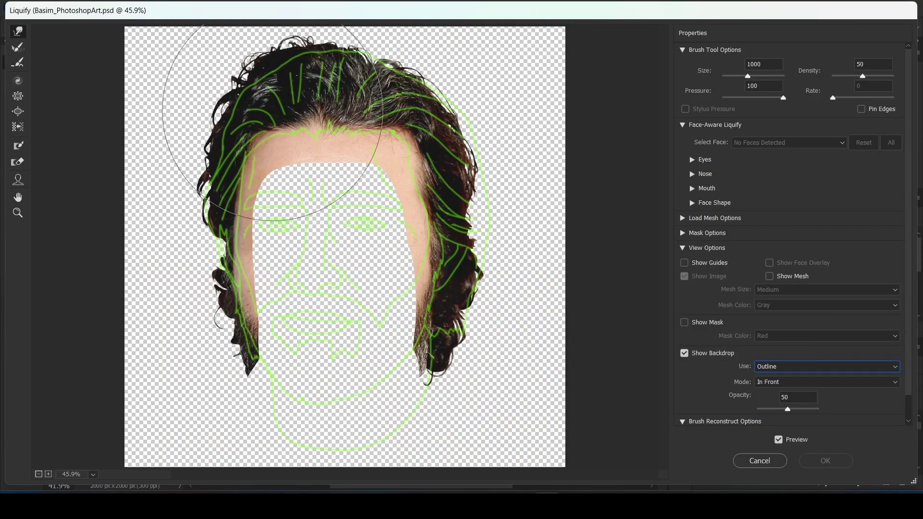
left_click_drag(273, 120, 288, 115)
key("bracketleft")
left_click_drag(435, 369, 431, 123)
key("bracketleft")
key("bracketleft")
key("bracketleft")
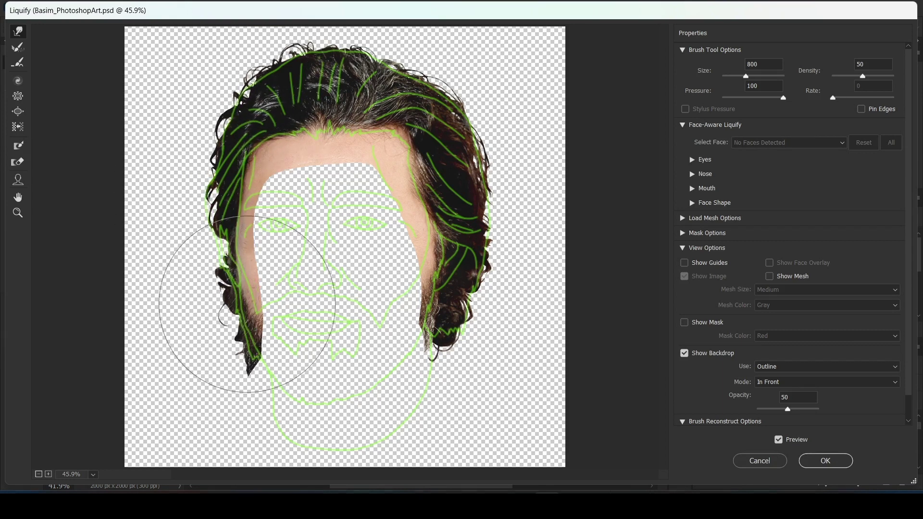
key("bracketleft")
key("bracketleft")
key("bracketleft")
left_click_drag(207, 289, 223, 290)
left_click_drag(265, 378, 210, 359)
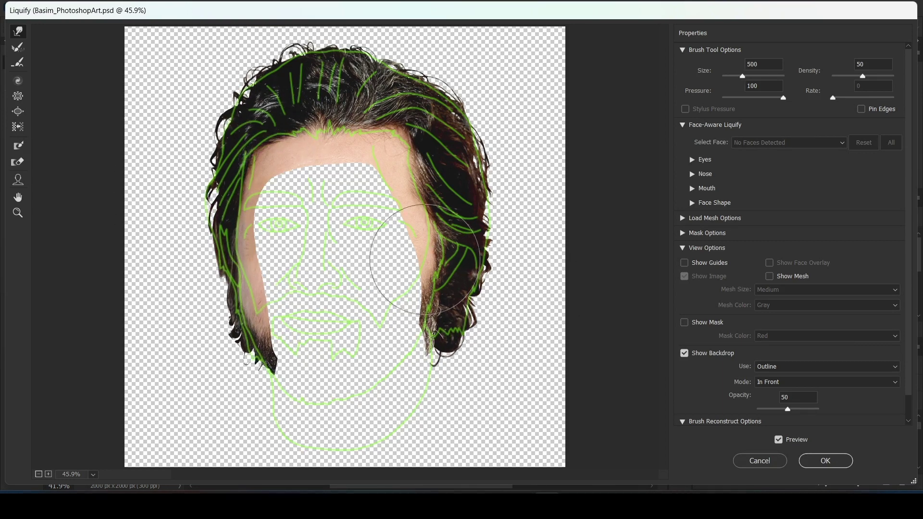
left_click_drag(258, 289, 330, 333)
left_click_drag(197, 182, 198, 93)
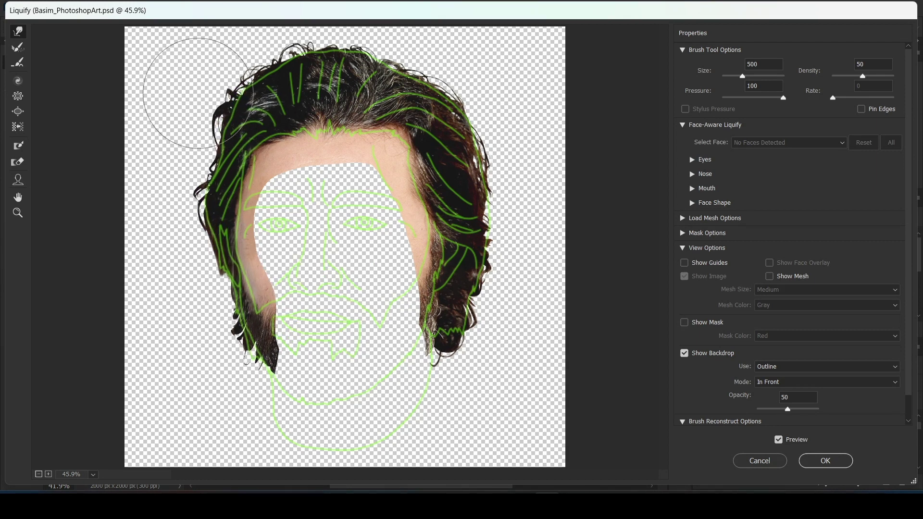
left_click(825, 460)
key("ctrl+plus")
key("ctrl+plus")
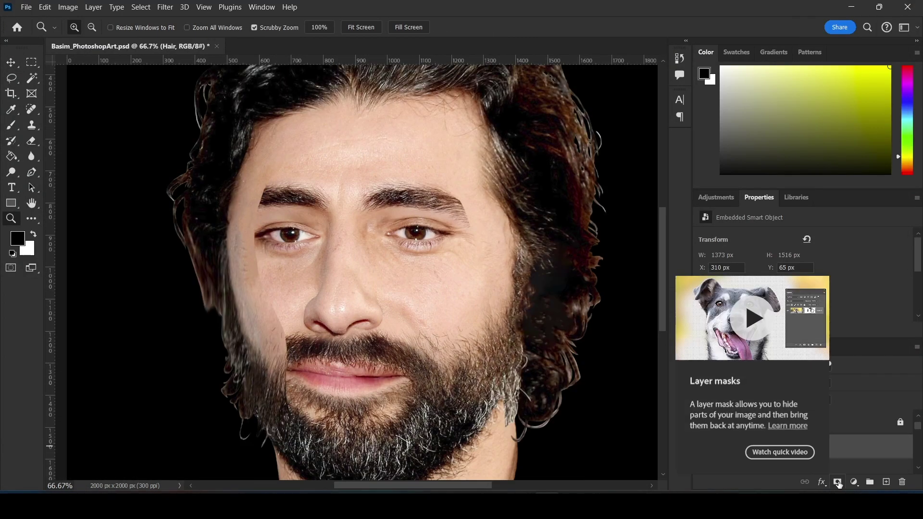
Move Ear_Right above Hair and set a 100-size brush on the Hair and Ear_Left masks.
left_click_drag(777, 471, 792, 428)
left_click(750, 446)
key("b")
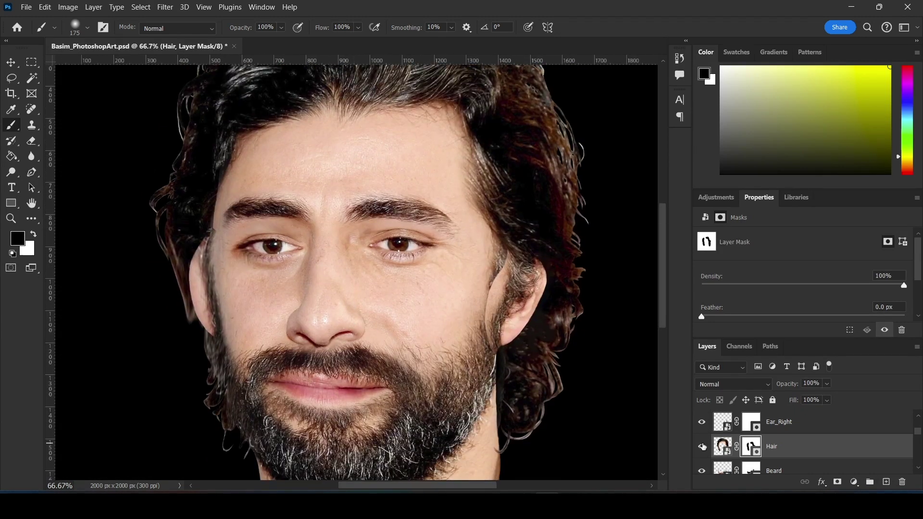
left_click(761, 451)
key("bracketleft")
key("bracketleft")
key("bracketleft")
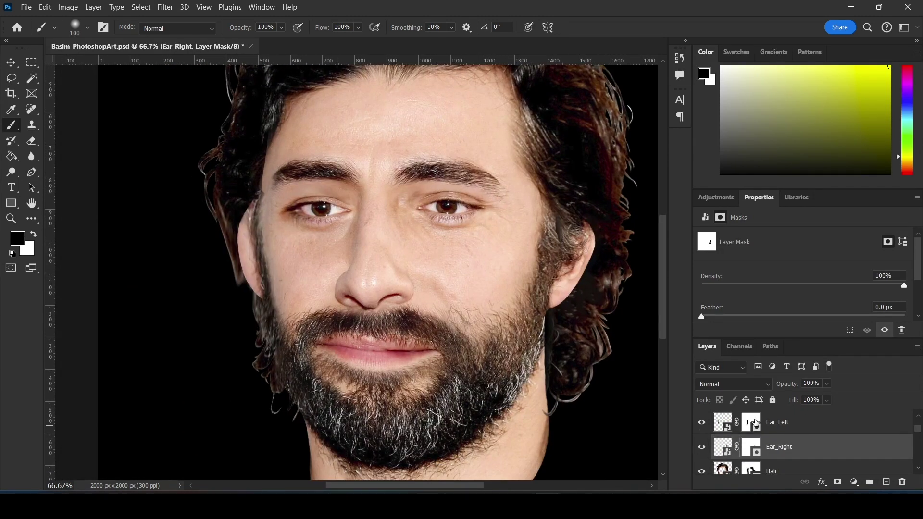
Toggle the outline to check the fit around the left ear, chin and neck.
left_click_drag(382, 293, 435, 271)
left_click(700, 416)
left_click(700, 416)
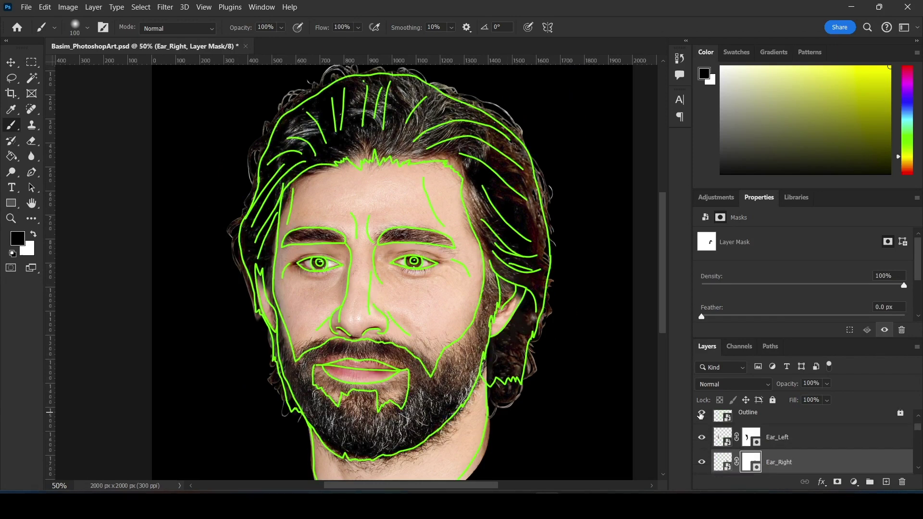
left_click_drag(407, 342, 410, 287)
scroll(705, 444, "down", 3)
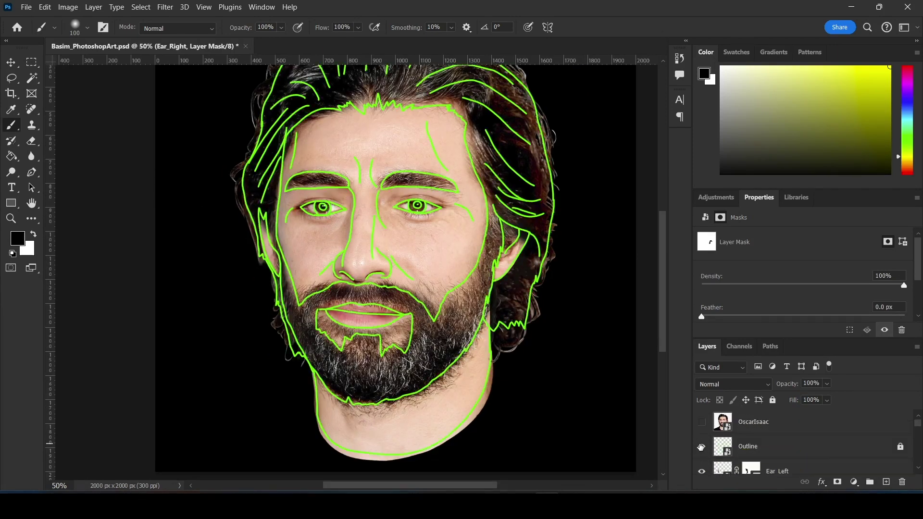